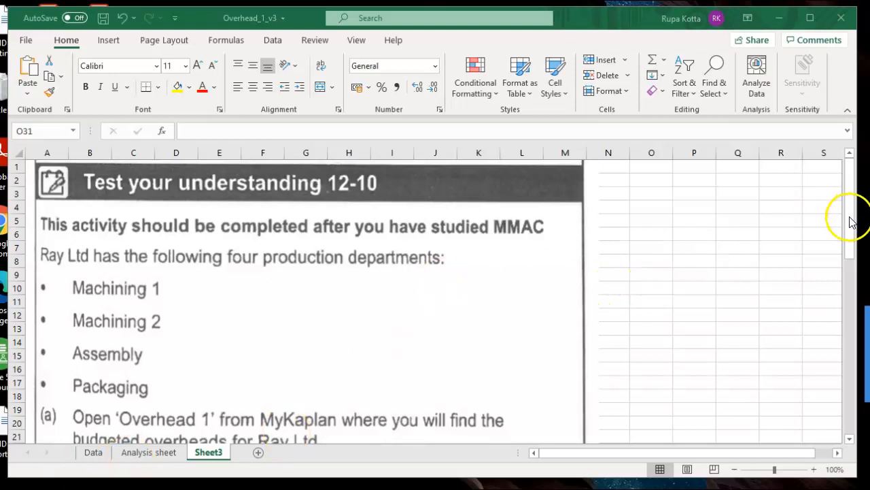
# - Review the exercise instructions on Sheet3, the budgeted overheads and basis on the Data sheet, and the Analysis sheet
pyautogui.click(848, 239)
pyautogui.moveTo(848, 238)
pyautogui.mouseDown()
pyautogui.moveTo(852, 368)
pyautogui.moveTo(849, 226)
pyautogui.mouseUp()
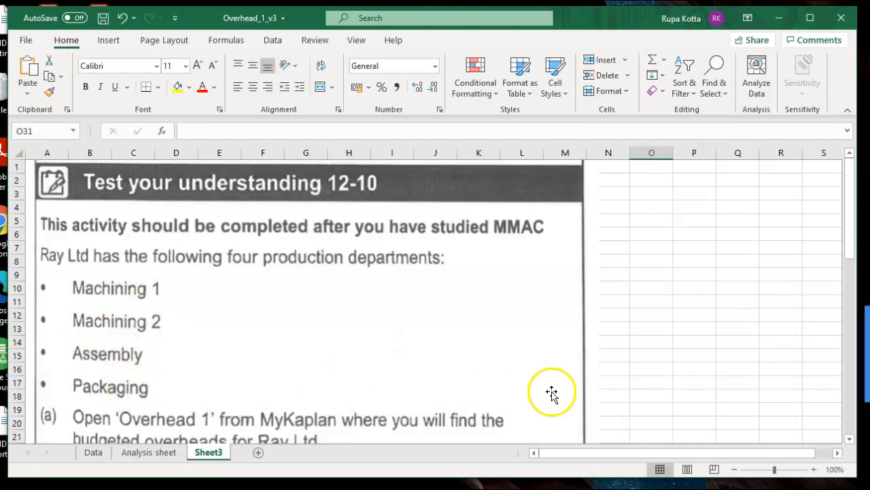
pyautogui.click(848, 440)
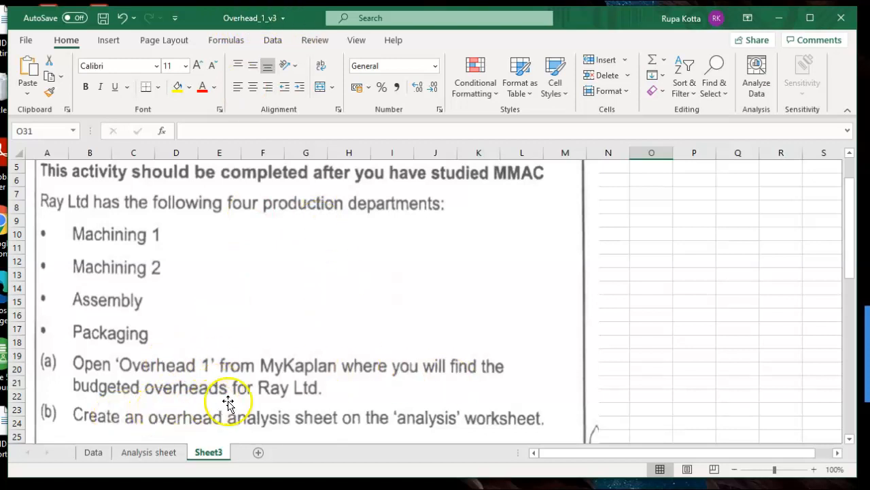
pyautogui.click(93, 452)
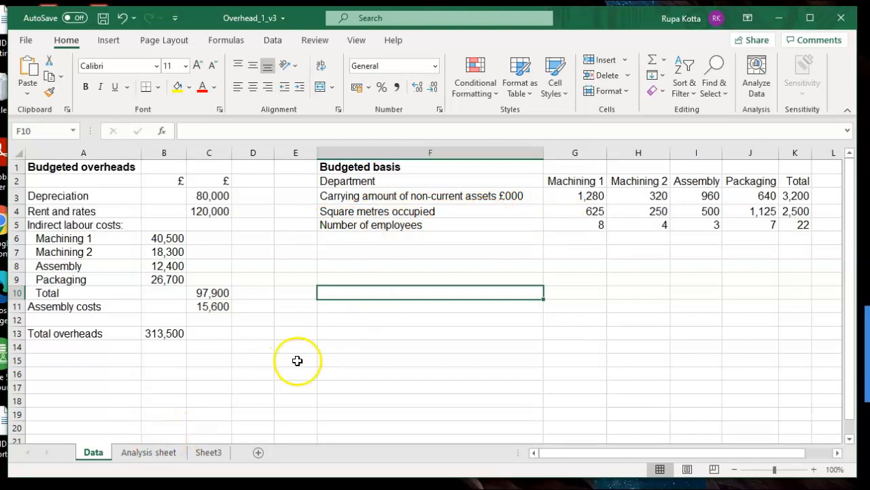
pyautogui.click(134, 458)
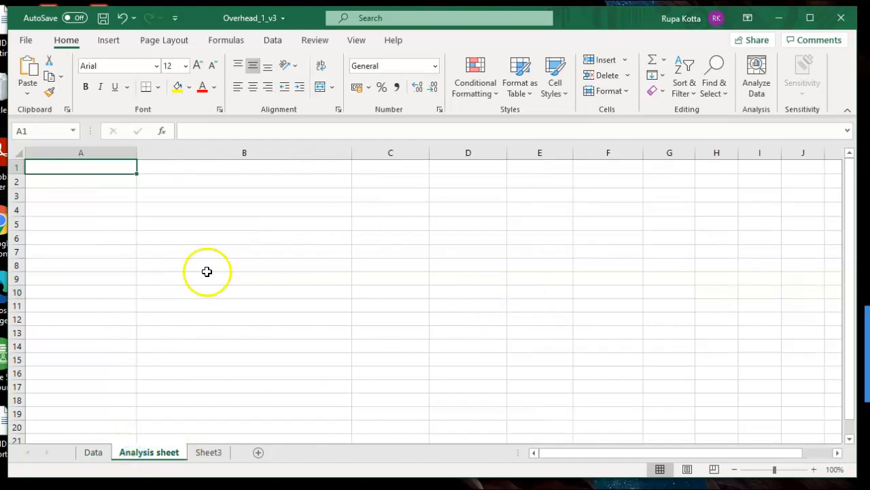
pyautogui.click(206, 453)
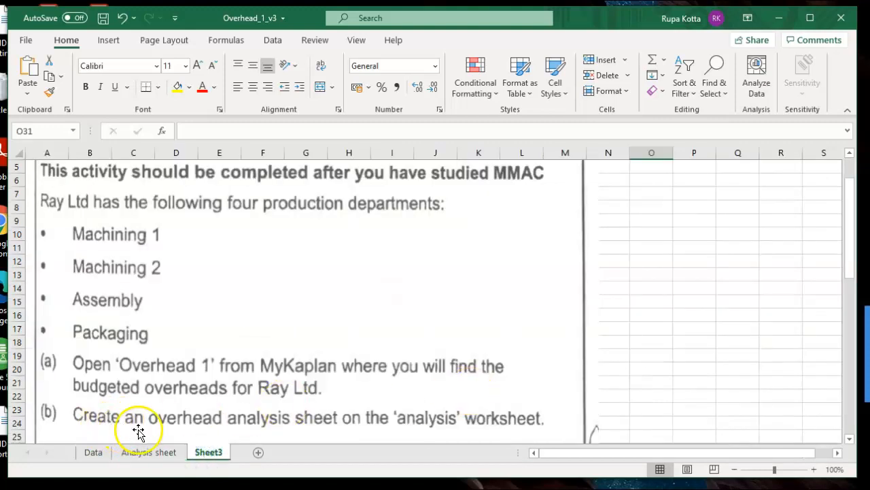
pyautogui.click(849, 438)
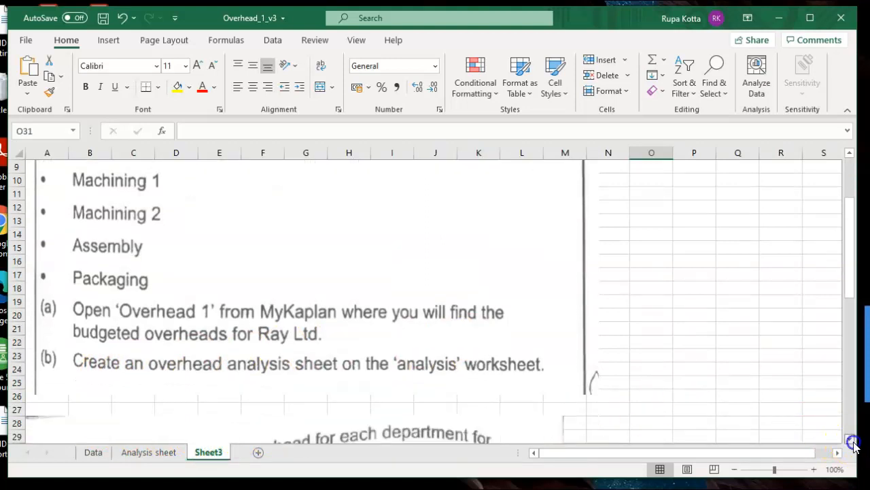
pyautogui.click(850, 438)
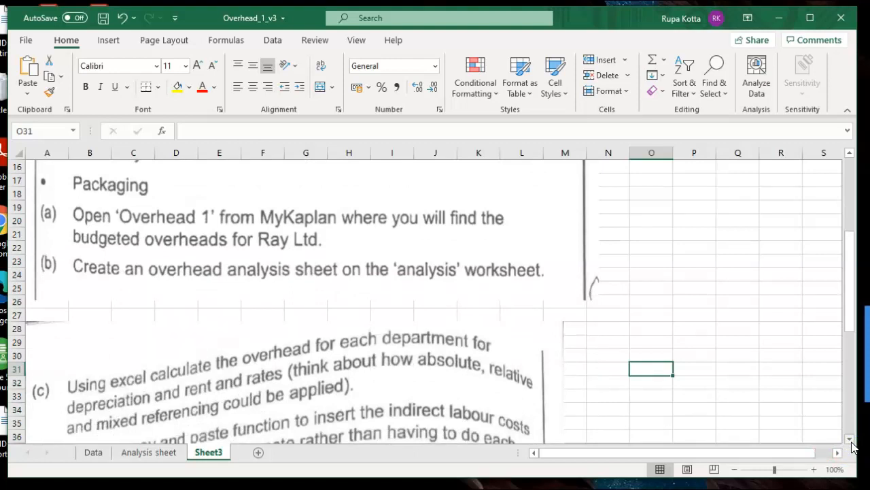
# - Apply all borders to the range A1:G14 on the Analysis sheet
pyautogui.click(152, 453)
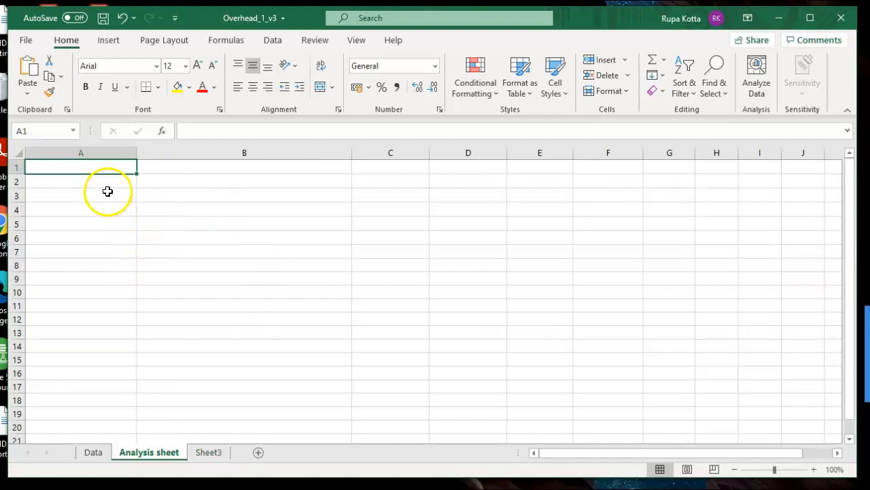
pyautogui.moveTo(91, 170); pyautogui.dragTo(693, 342)
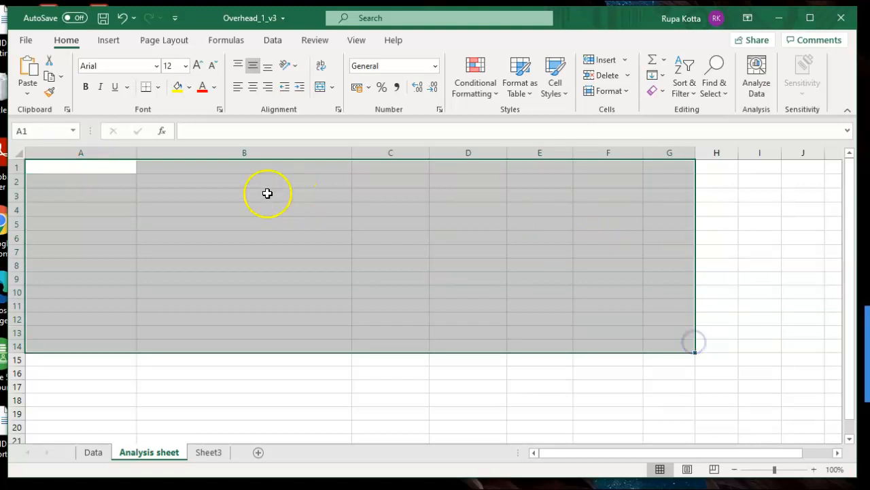
pyautogui.click(158, 88)
pyautogui.click(173, 227)
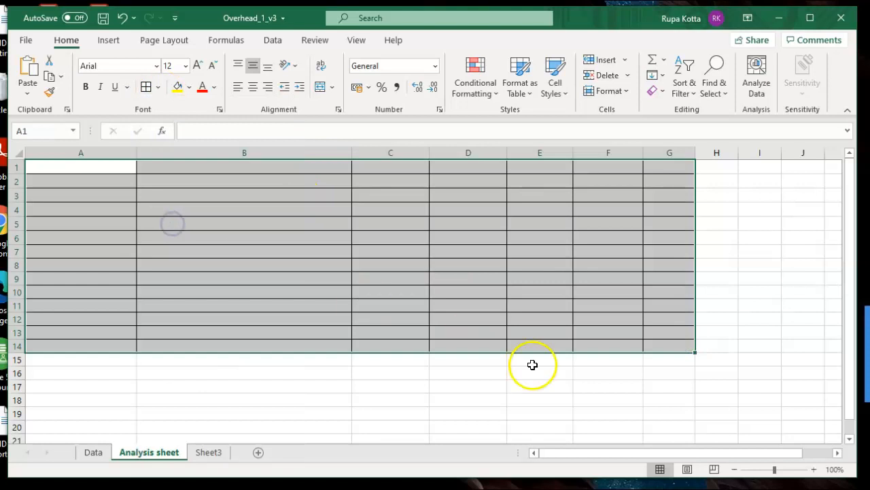
pyautogui.click(813, 470)
pyautogui.click(813, 470)
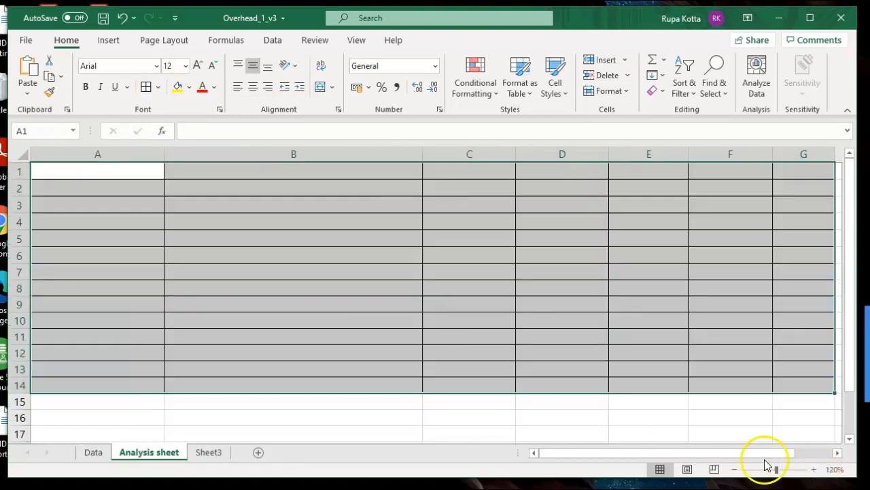
pyautogui.click(735, 469)
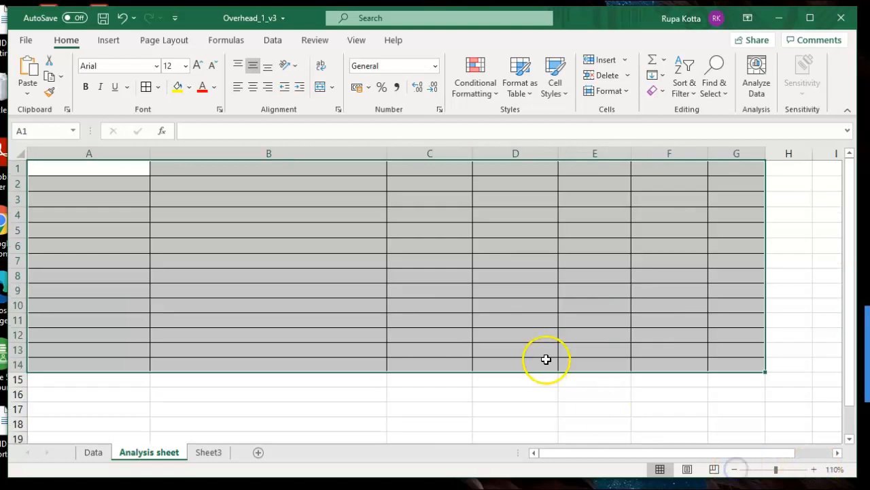
# - Enter the column headings "cost" in A1 and "Basis of apportionment" in B1
pyautogui.click(111, 168)
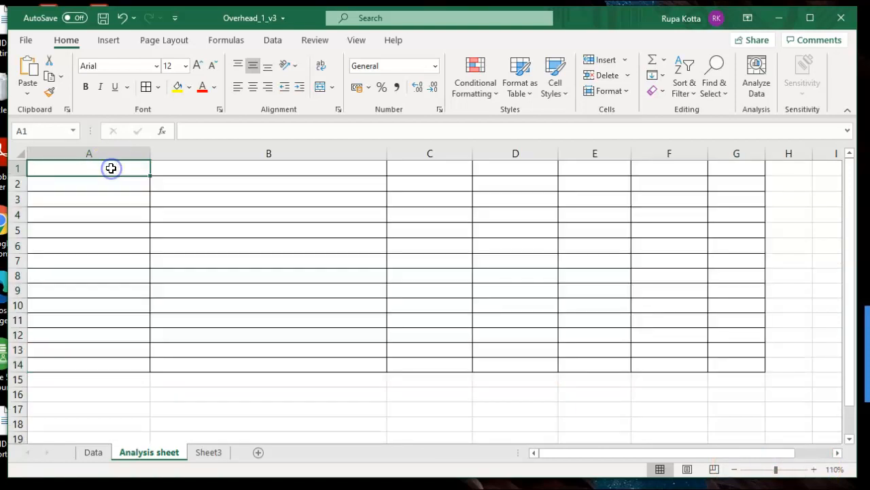
pyautogui.write('cost')
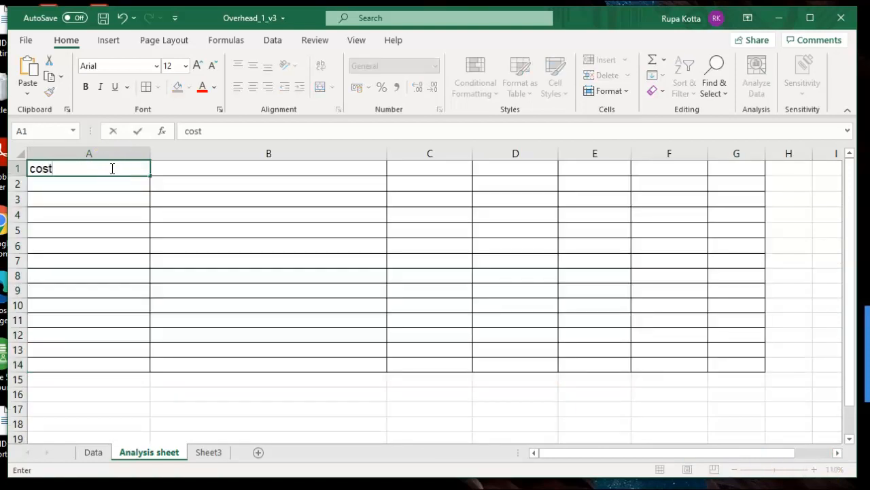
pyautogui.click(170, 168)
pyautogui.write('Basis ')
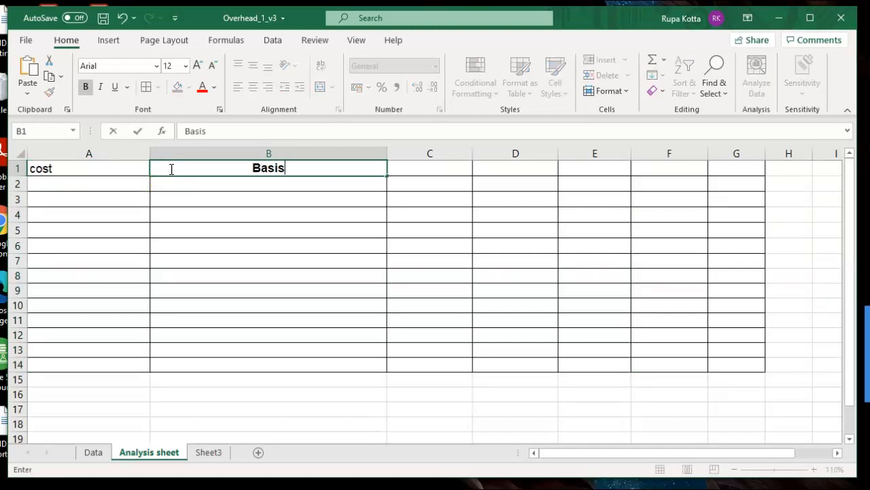
pyautogui.write('of appo')
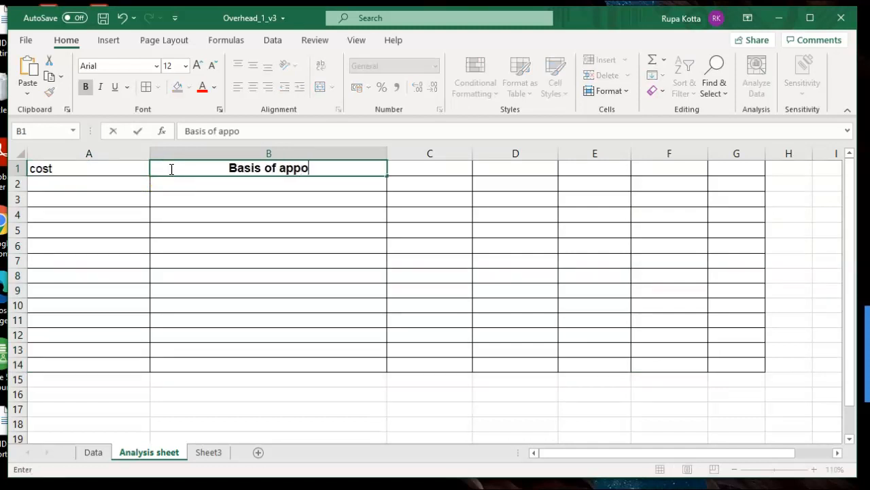
pyautogui.write('rtionment')
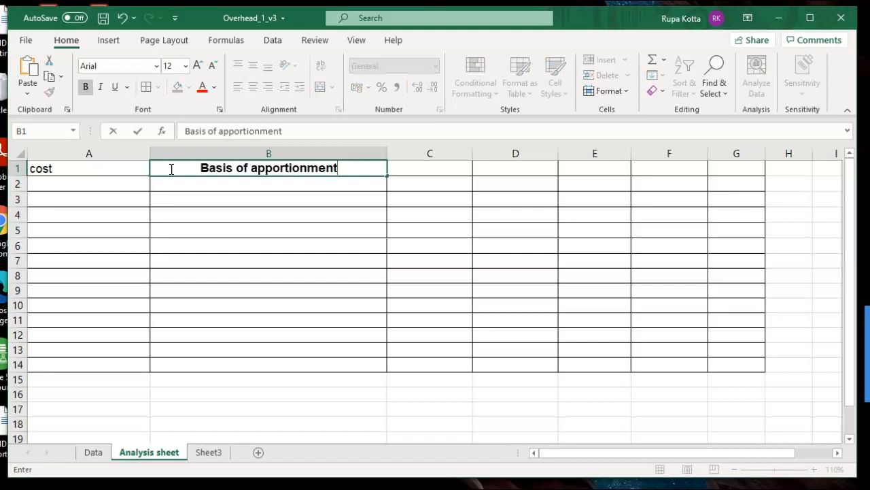
pyautogui.click(398, 172)
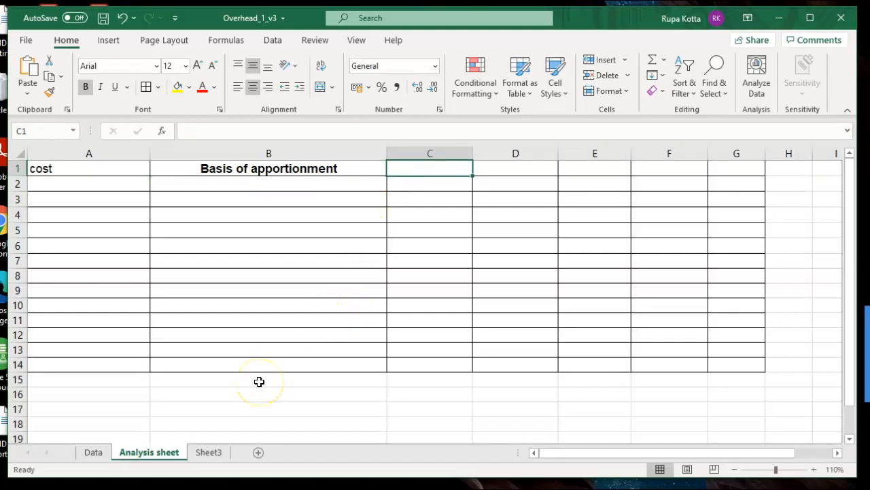
# - Capitalise the heading in A1 so that it reads "Cost"
pyautogui.click(81, 170)
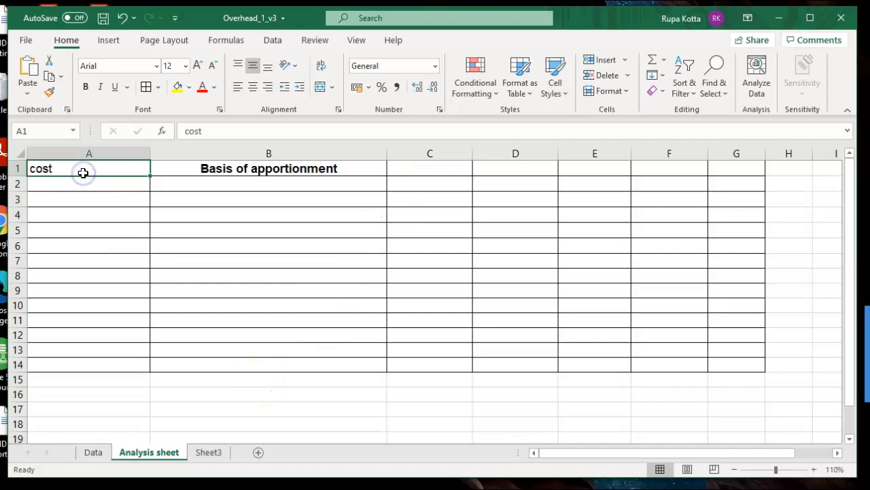
pyautogui.write('Co')
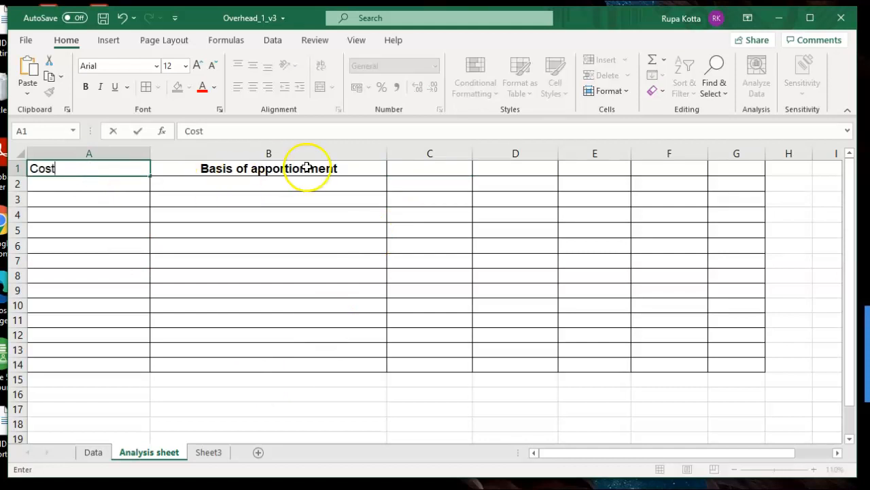
pyautogui.click(308, 167)
pyautogui.click(401, 168)
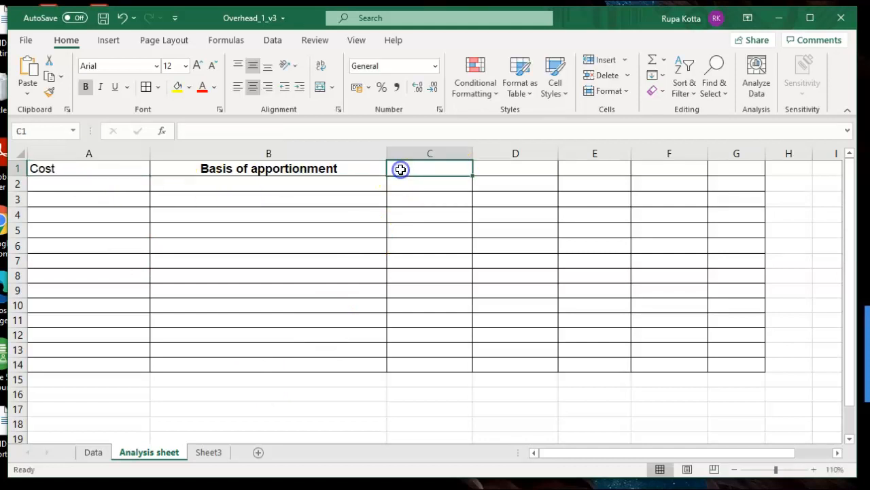
# - Check the department names in the Sheet3 instructions and enter "Machining 1" in C1 and "Machining 2" in D1 of the Analysis sheet
pyautogui.click(199, 452)
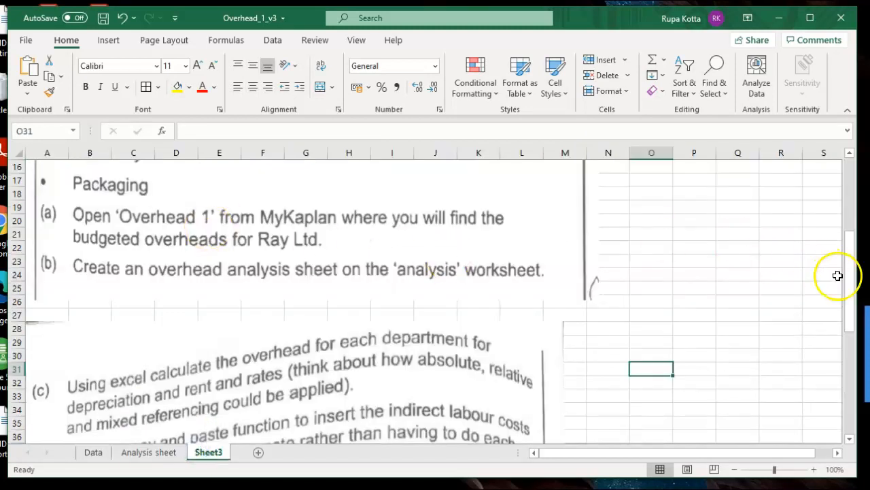
pyautogui.moveTo(850, 287); pyautogui.dragTo(854, 250)
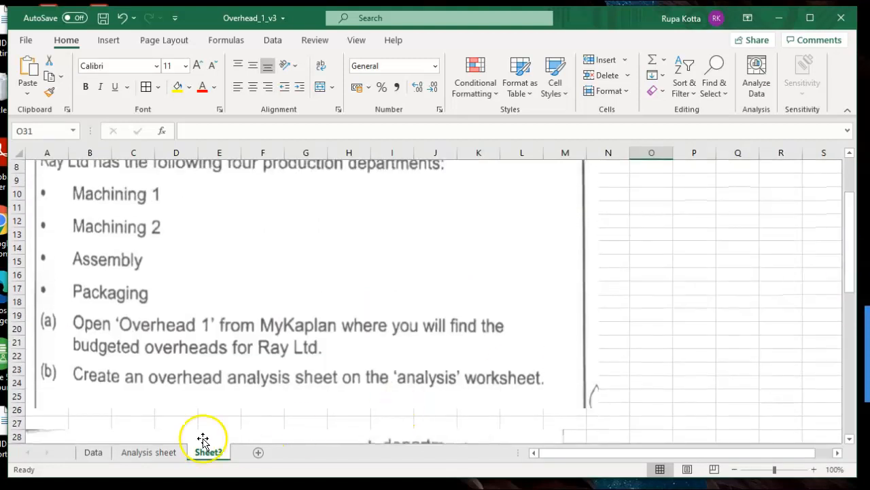
pyautogui.click(168, 451)
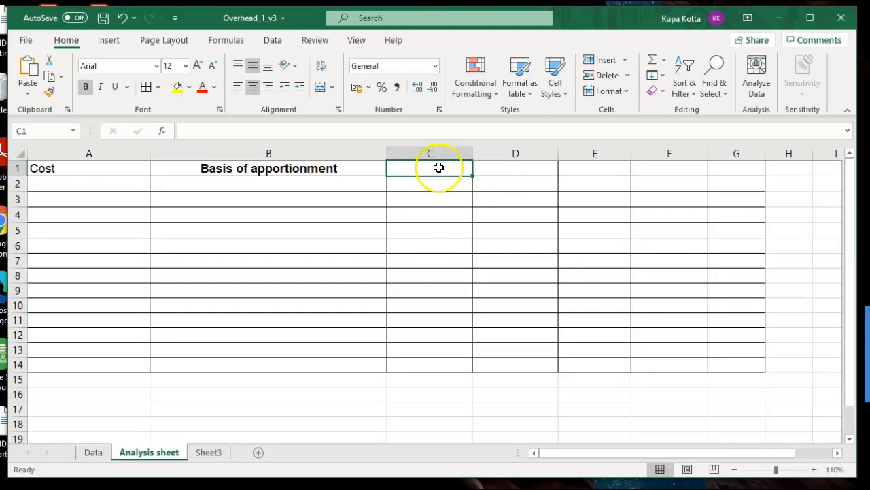
pyautogui.write('Machining 1')
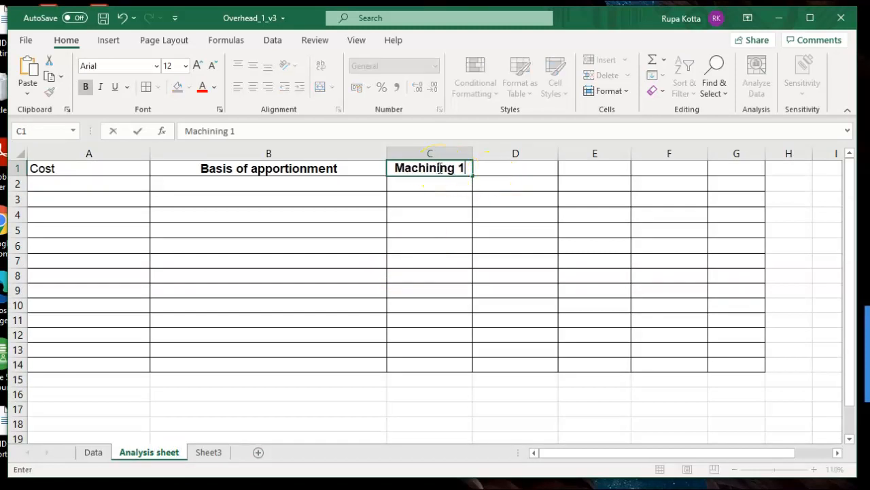
pyautogui.press('Tab')
pyautogui.write('Machining 2')
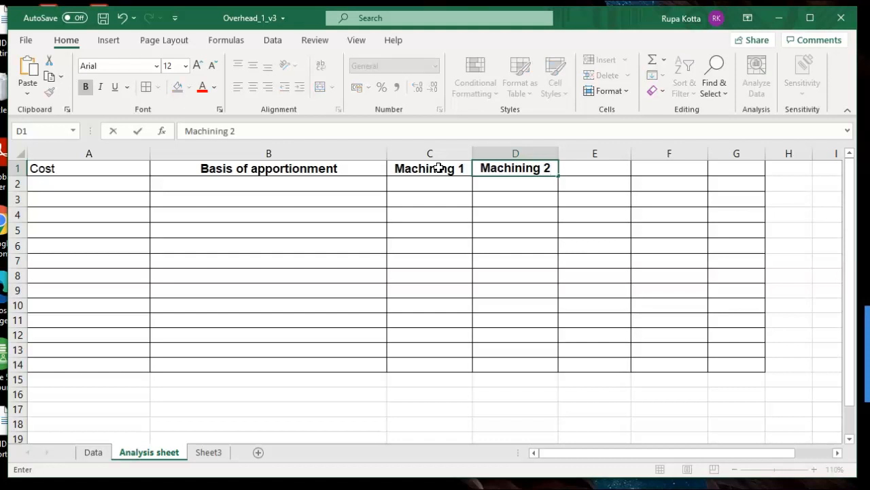
pyautogui.press('Tab')
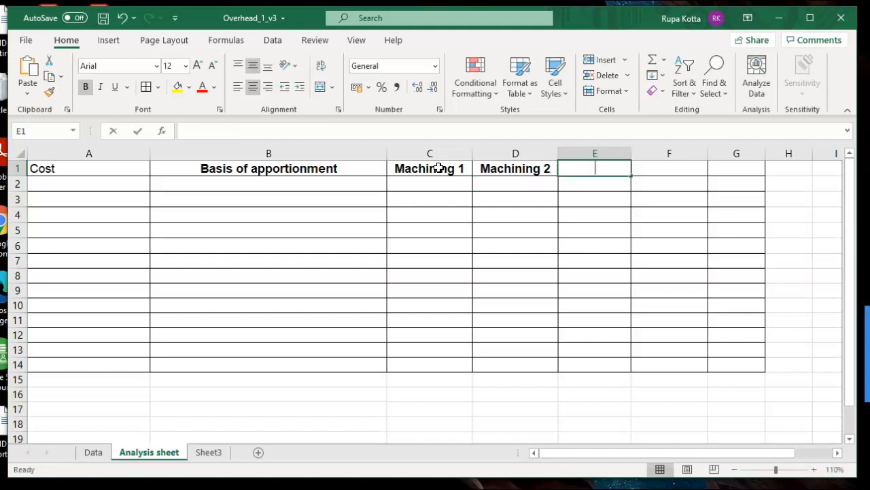
# - Enter the headings "Assembly" in E1, "Packaging" in F1 and "Total" in G1
pyautogui.write('Assembl')
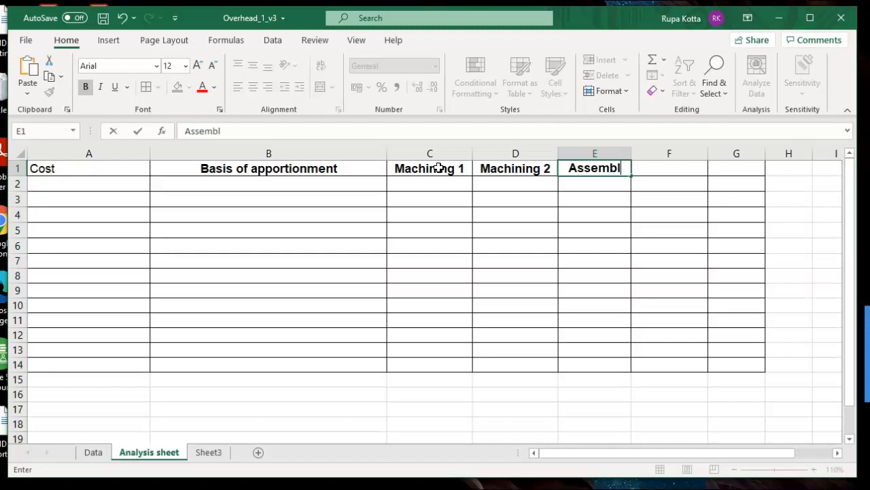
pyautogui.write('y')
pyautogui.press('Tab')
pyautogui.write('Packaging')
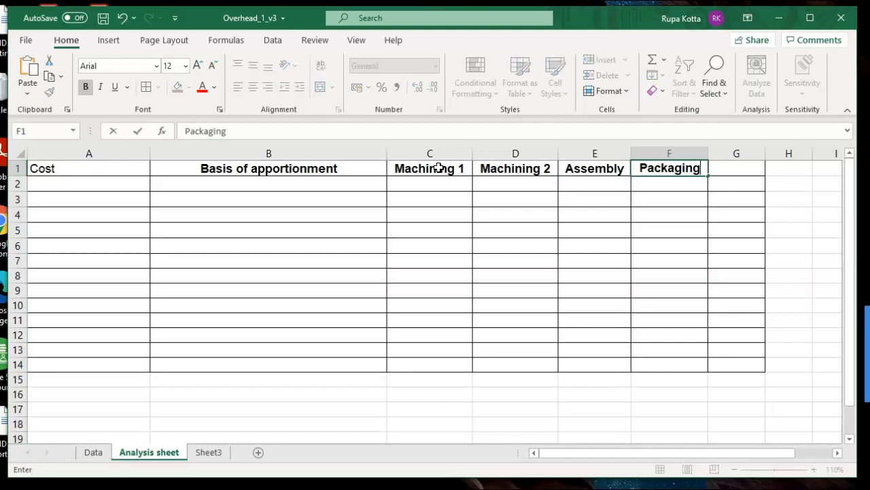
pyautogui.press('Tab')
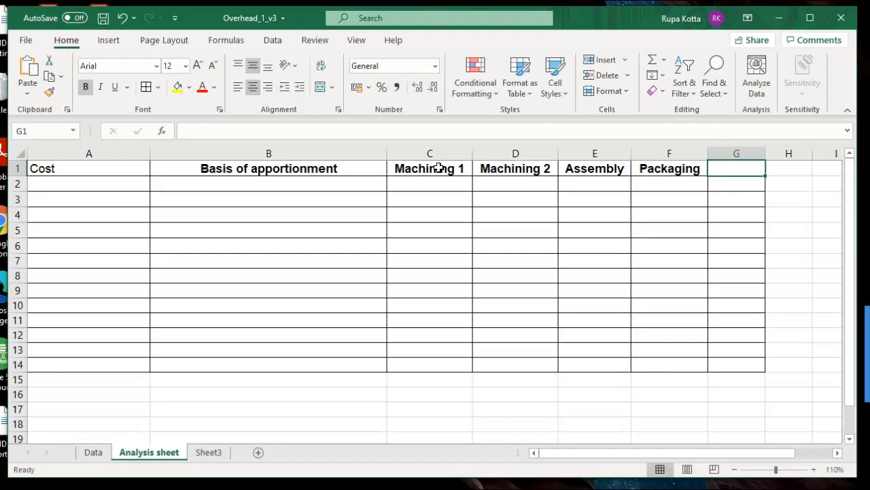
pyautogui.write('Total')
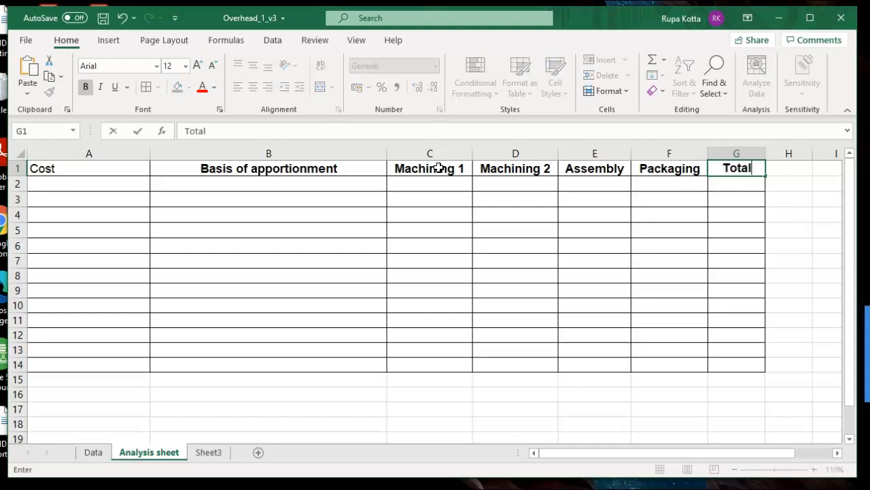
# - Widen column G, which holds the Total heading, to about the width of the Packaging column
pyautogui.click(836, 216)
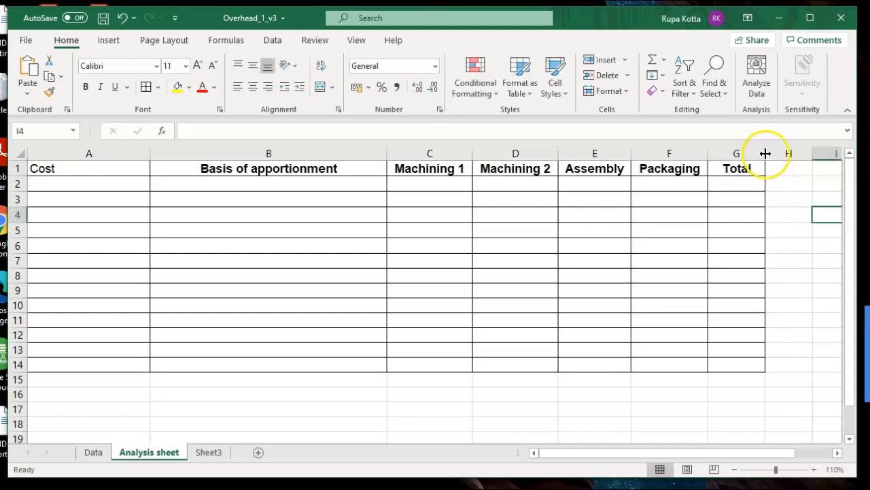
pyautogui.moveTo(765, 152); pyautogui.dragTo(785, 152)
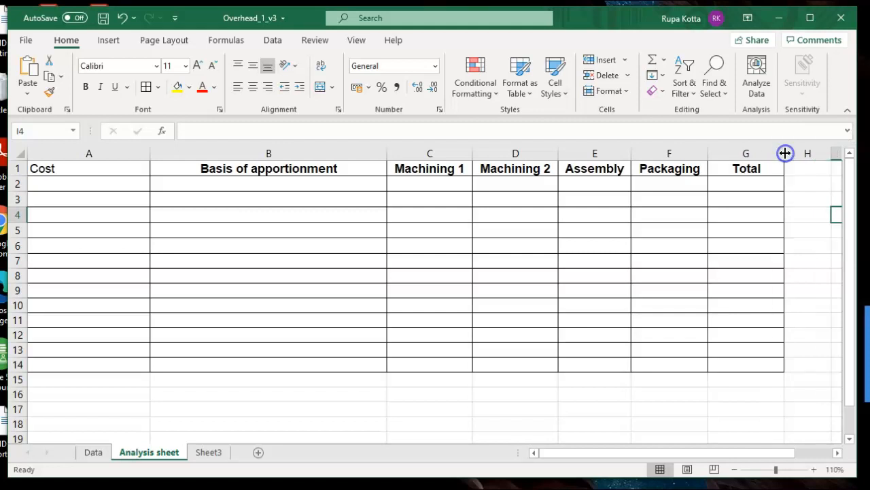
pyautogui.click(506, 412)
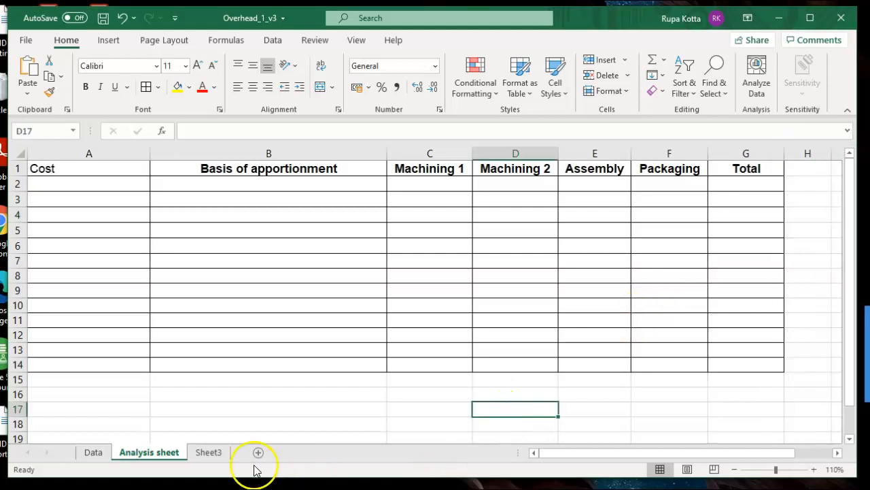
# - Check task (c) in the Sheet3 instructions and enter the costs "Depreciation" in A2 and "Rent and rates" in A3 of the Analysis sheet
pyautogui.click(211, 454)
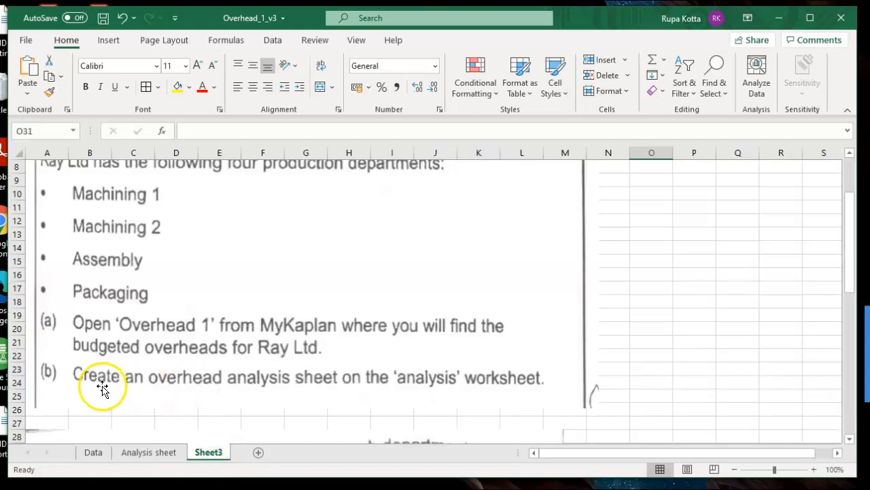
pyautogui.click(849, 439)
pyautogui.click(849, 440)
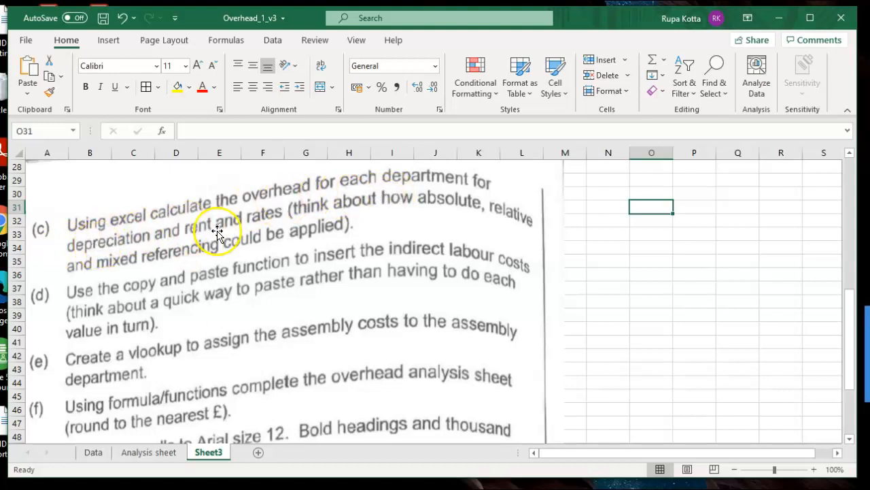
pyautogui.click(139, 452)
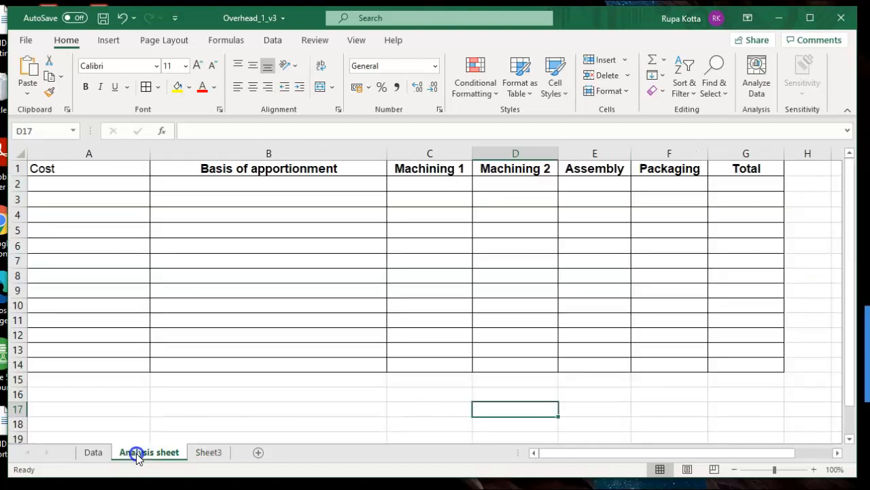
pyautogui.click(78, 187)
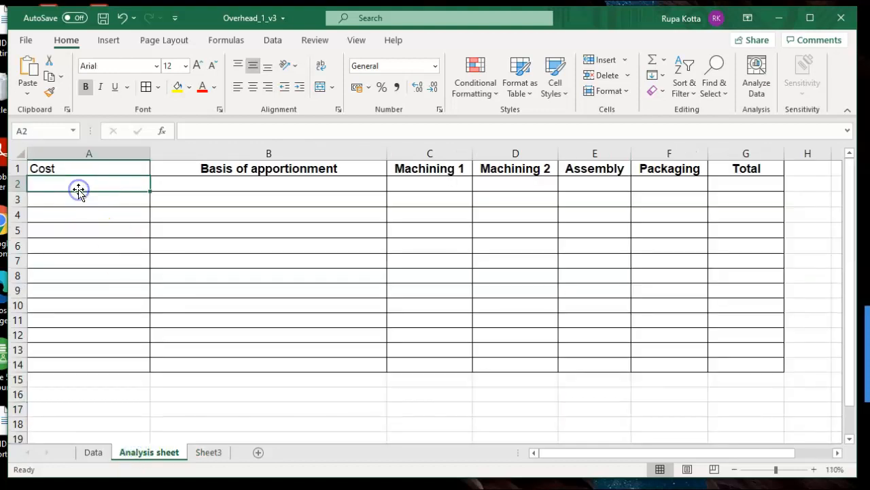
pyautogui.write('Depreciation')
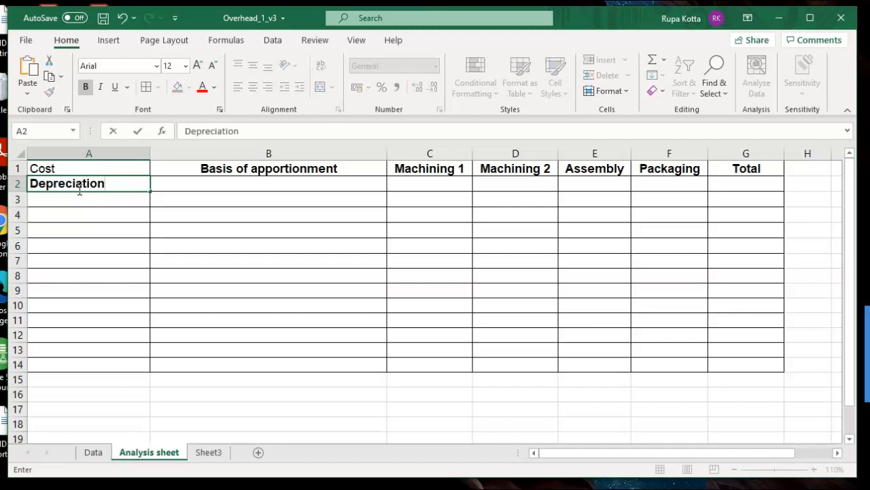
pyautogui.press('Return')
pyautogui.write('Rent and rates')
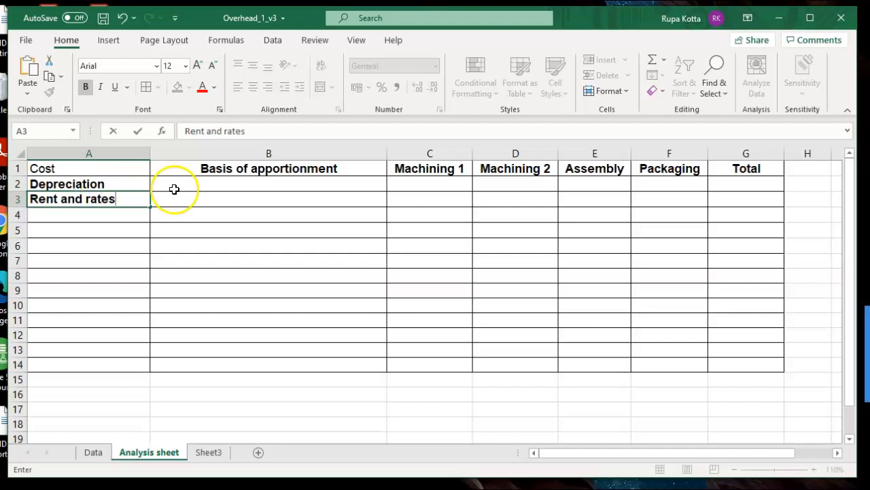
# - Copy "Carrying amount of non-current assets £000" from the Data sheet into B2 of the Analysis sheet and heighten row 2 to fit two lines
pyautogui.click(195, 185)
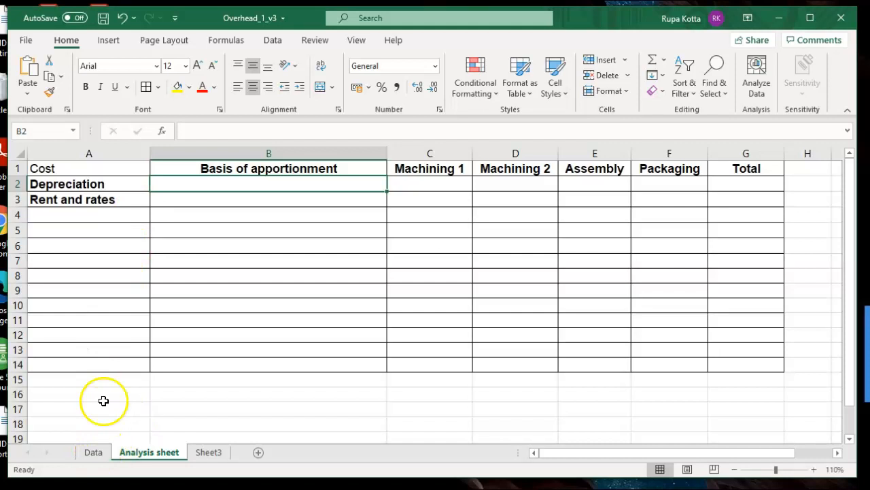
pyautogui.click(96, 453)
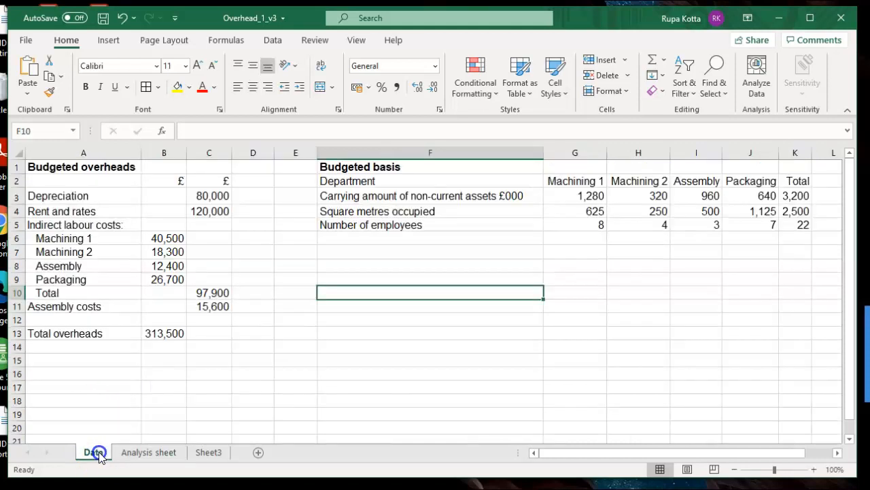
pyautogui.click(149, 452)
pyautogui.click(94, 452)
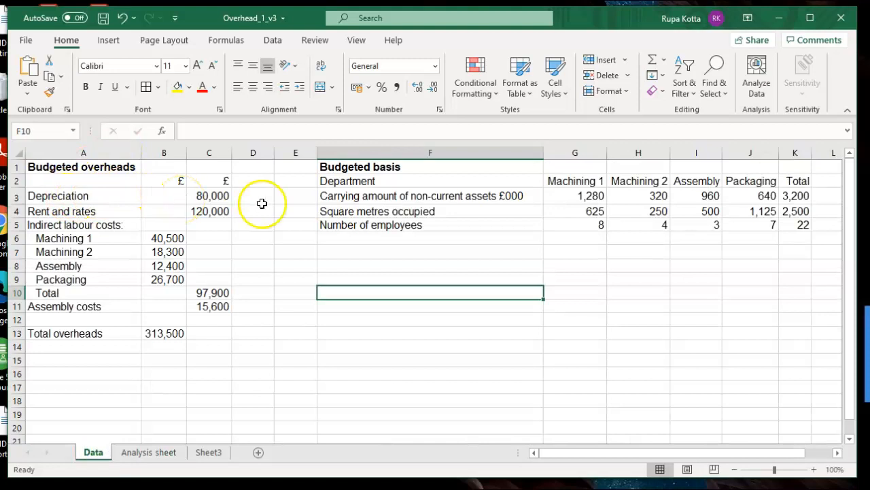
pyautogui.click(445, 196)
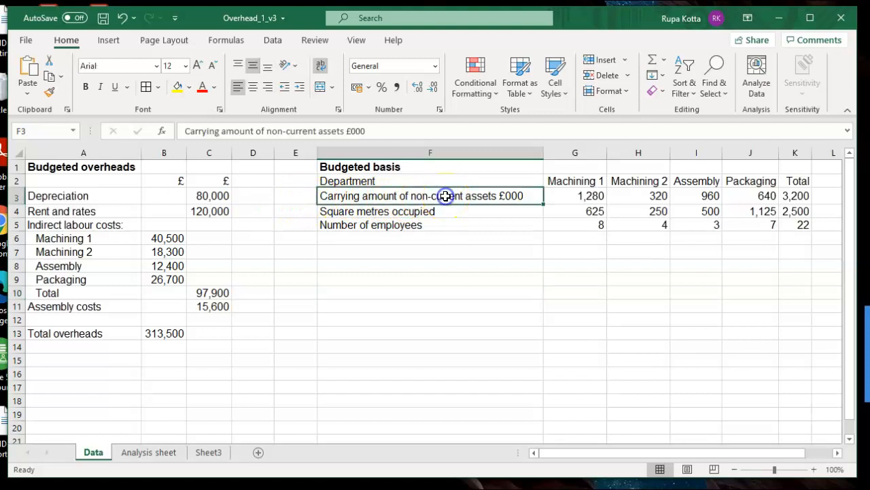
pyautogui.hotkey('ctrl', 'c')
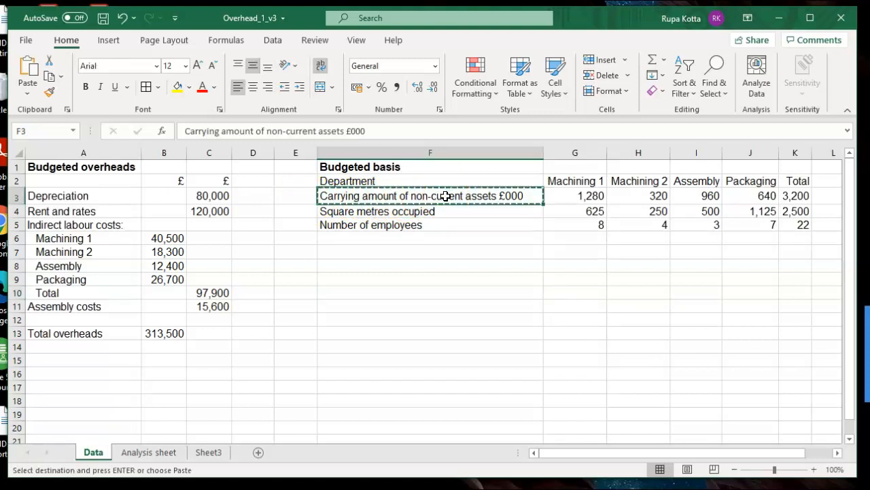
pyautogui.click(162, 452)
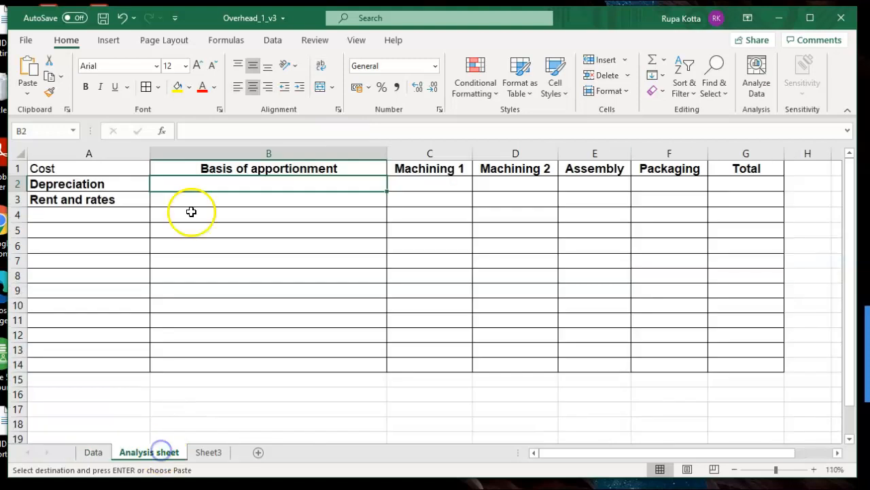
pyautogui.hotkey('ctrl', 'v')
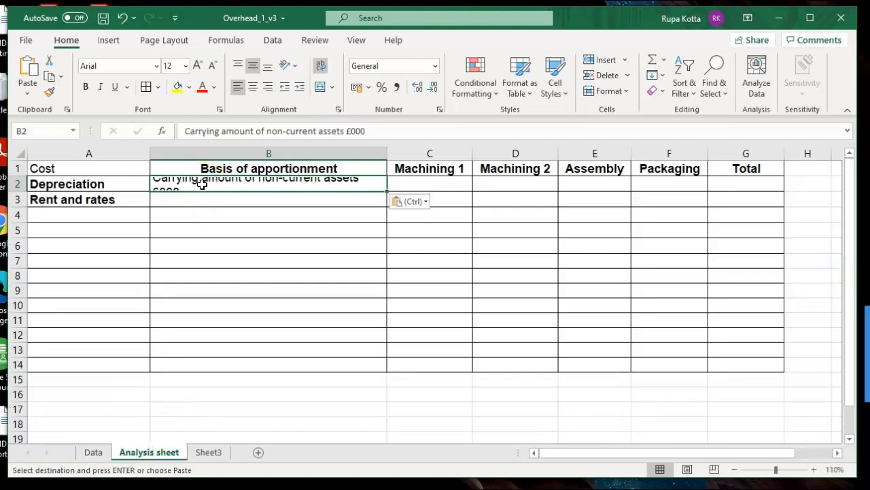
pyautogui.moveTo(25, 191); pyautogui.dragTo(24, 209)
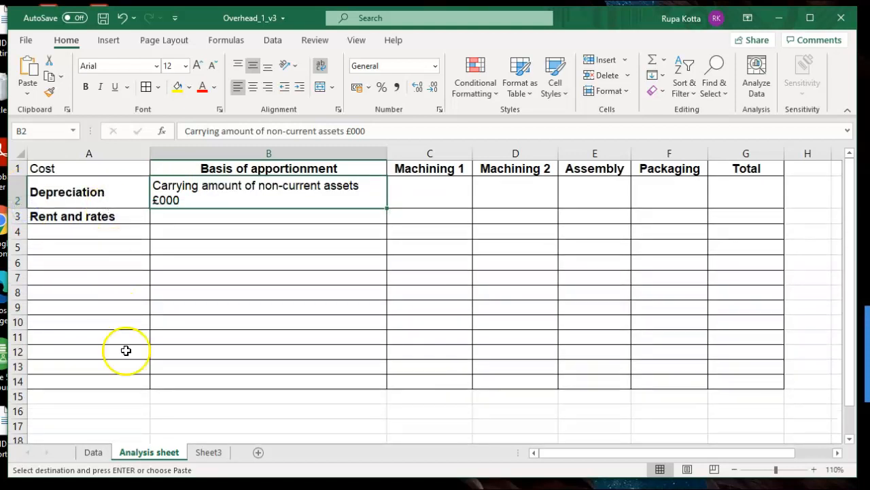
# - Copy "Square metres occupied" from F4 of the Data sheet into B3 of the Analysis sheet as the rent and rates basis
pyautogui.click(93, 451)
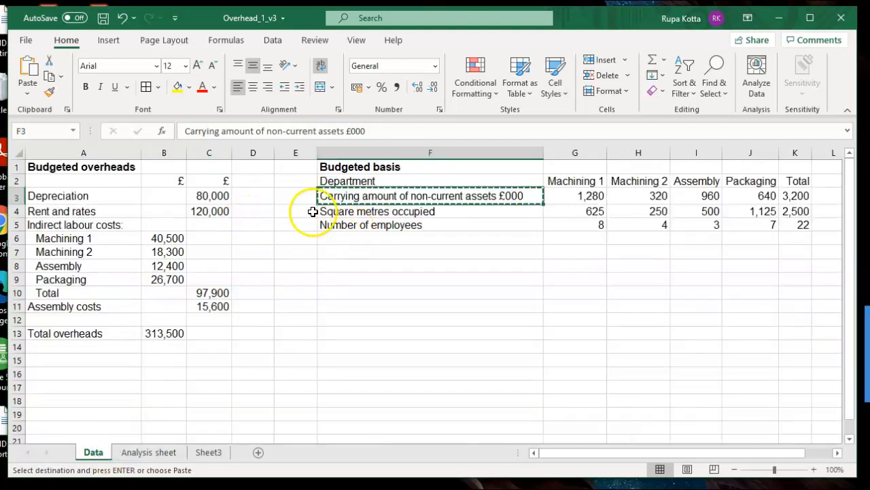
pyautogui.click(337, 211)
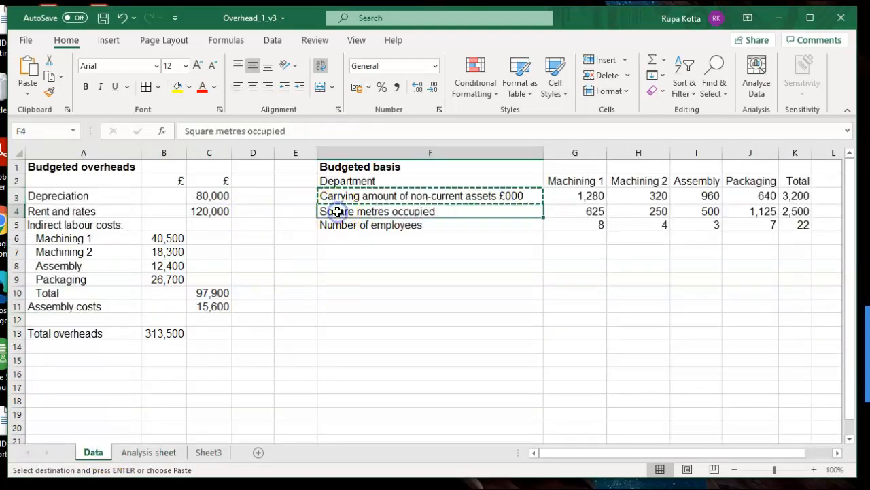
pyautogui.hotkey('ctrl', 'c')
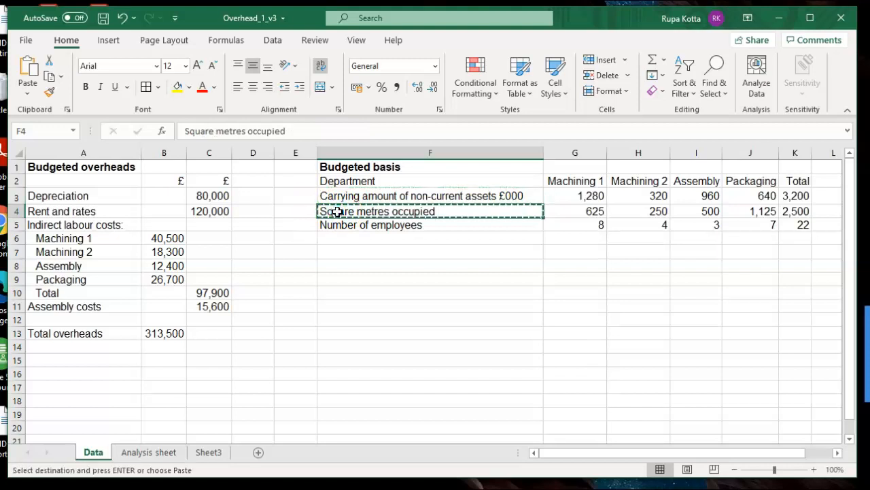
pyautogui.click(163, 452)
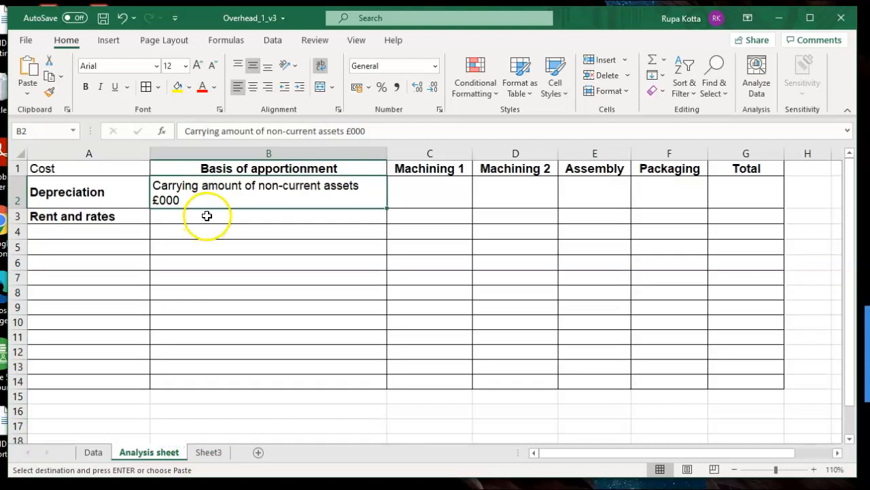
pyautogui.click(206, 215)
pyautogui.hotkey('ctrl', 'v')
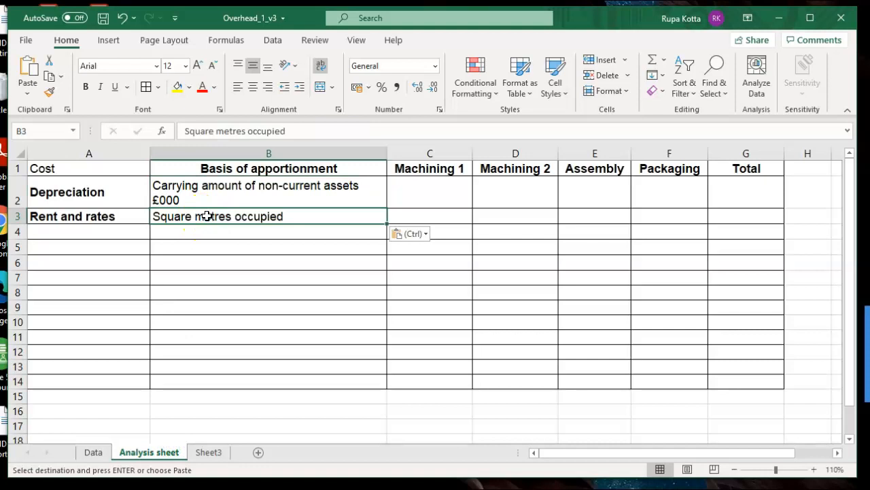
# - Clear the copy selection and apply all borders to B2, the cell holding the depreciation basis
pyautogui.click(457, 183)
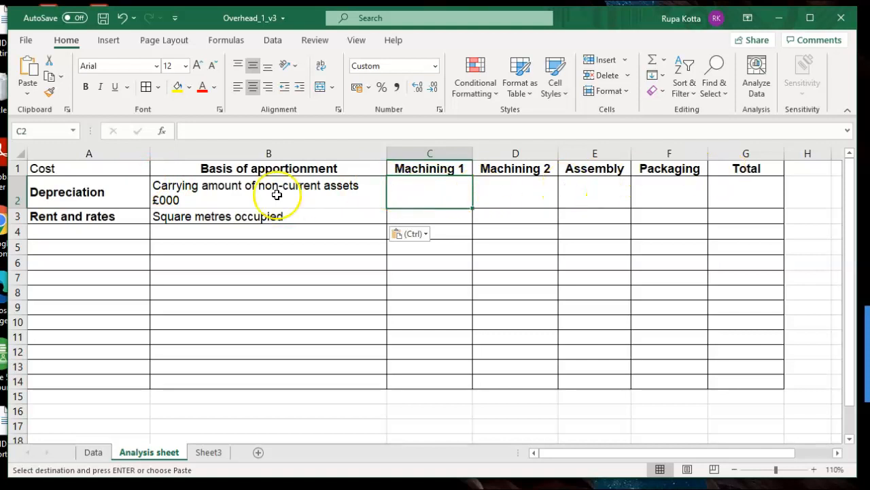
pyautogui.click(240, 194)
pyautogui.press('Escape')
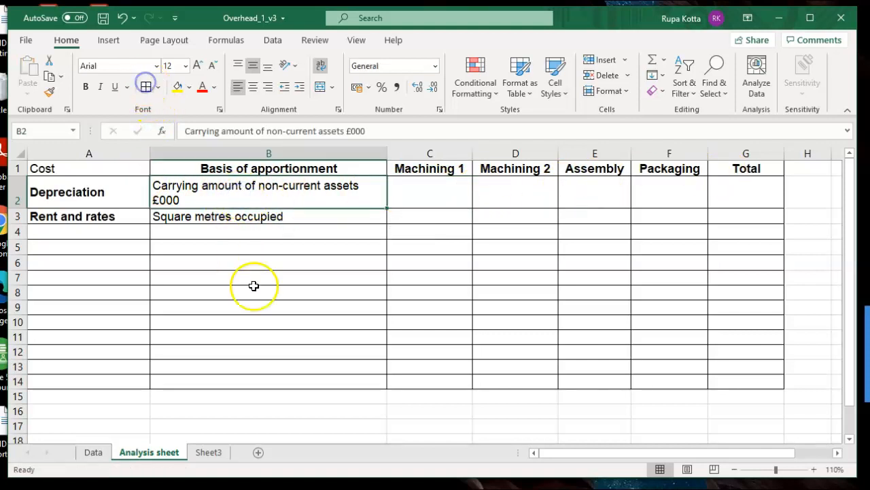
pyautogui.click(278, 288)
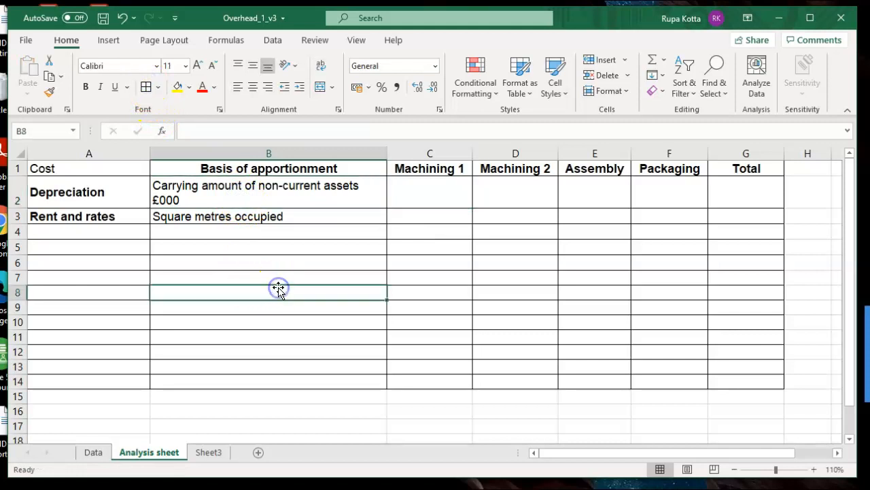
# - Build the Machining 1 depreciation formula =Data!C3/Data!K3*Data!G3 in C2 of the Analysis sheet
pyautogui.click(416, 199)
pyautogui.write('=')
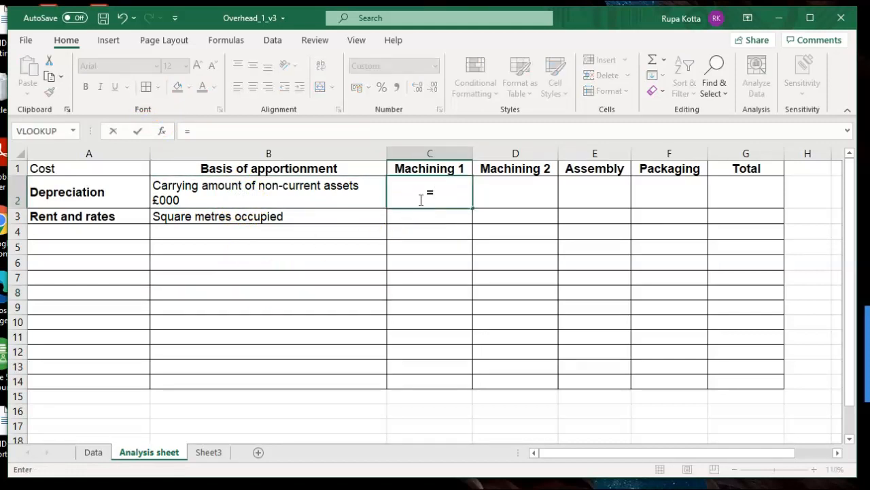
pyautogui.click(95, 451)
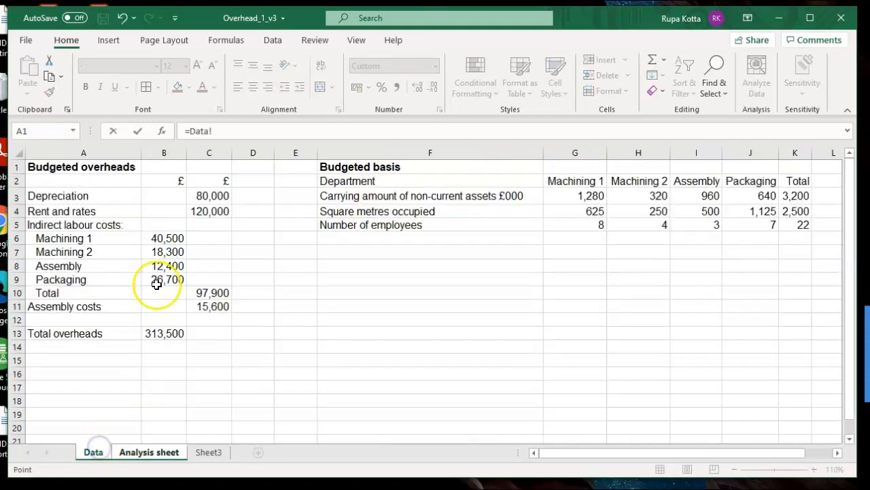
pyautogui.click(199, 196)
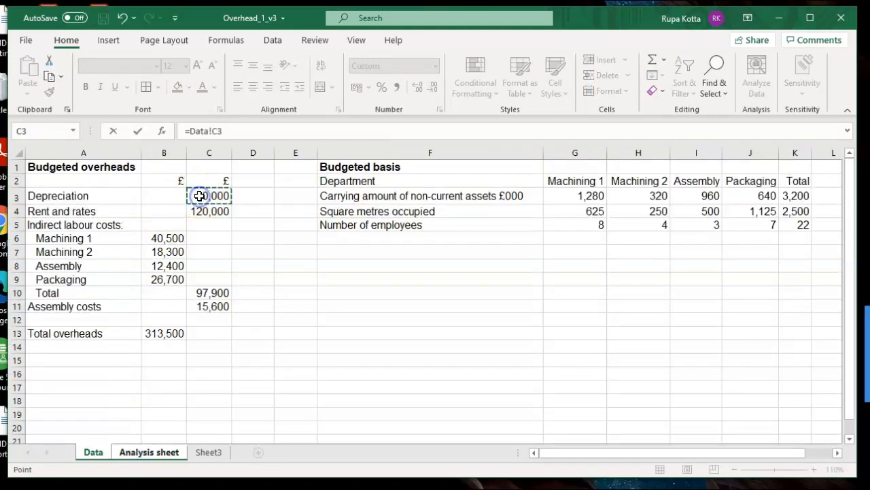
pyautogui.write('/')
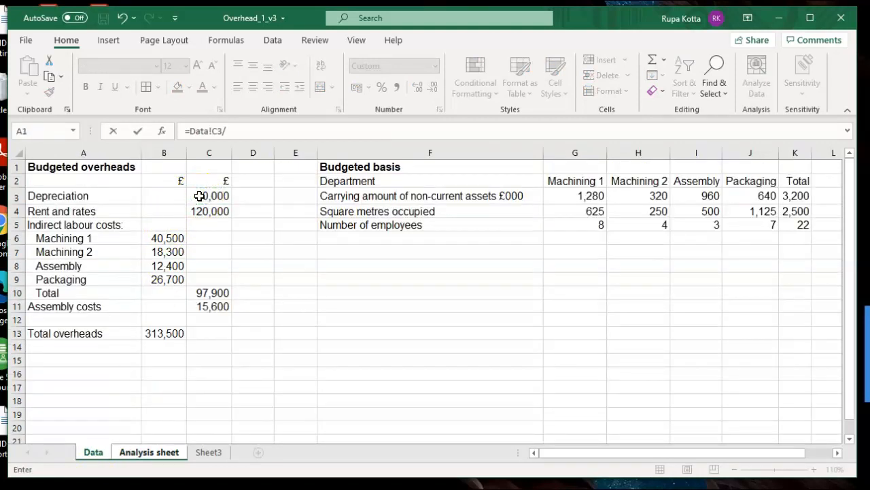
pyautogui.click(801, 195)
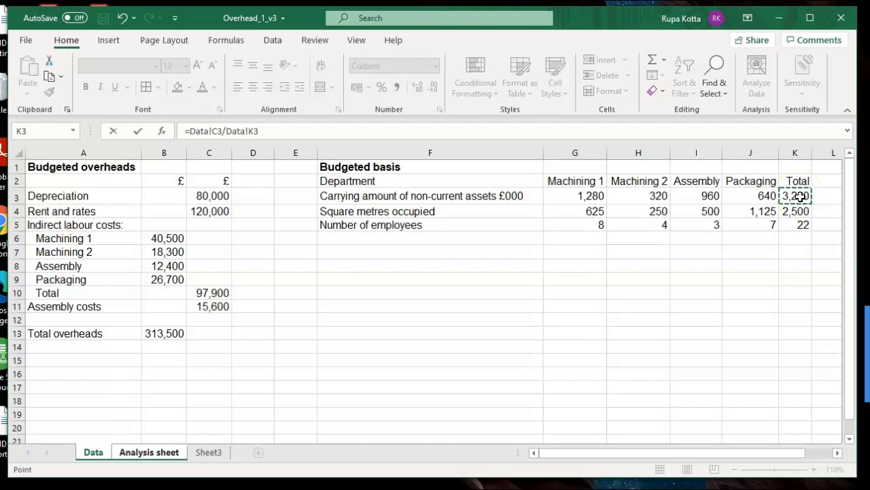
pyautogui.write('*')
pyautogui.click(570, 197)
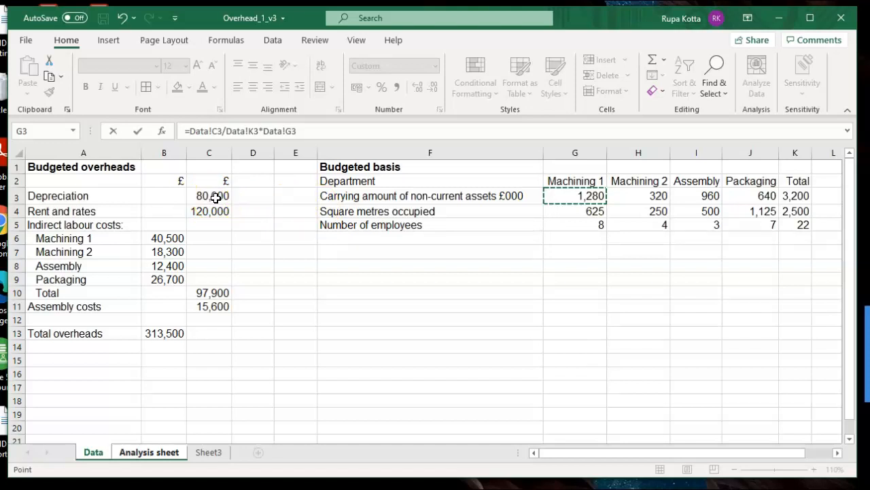
# - Make the C3 and K3 references absolute so that the C2 formula reads =Data!$C$3/Data!$K$3*Data!G3, and enter it
pyautogui.click(215, 131)
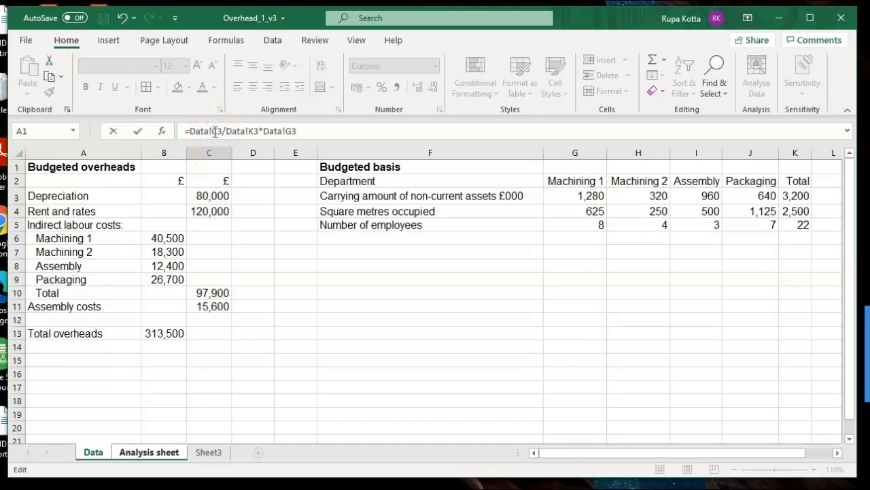
pyautogui.write('$')
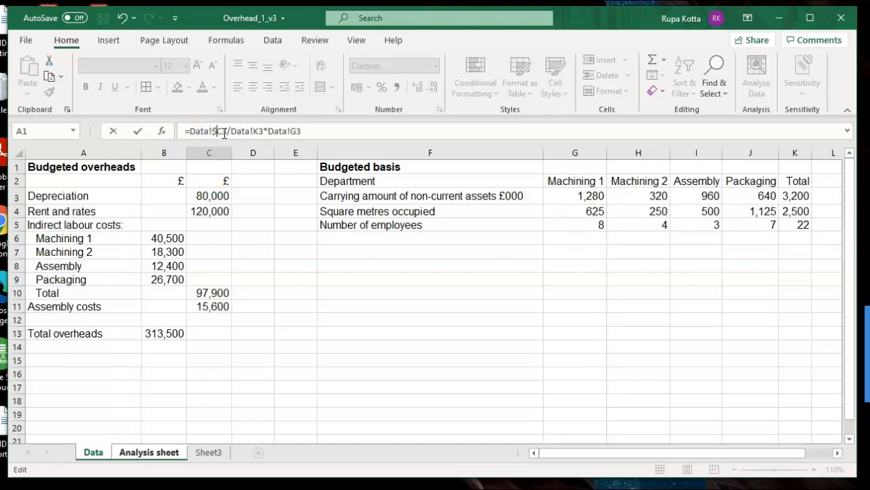
pyautogui.click(222, 131)
pyautogui.write('$')
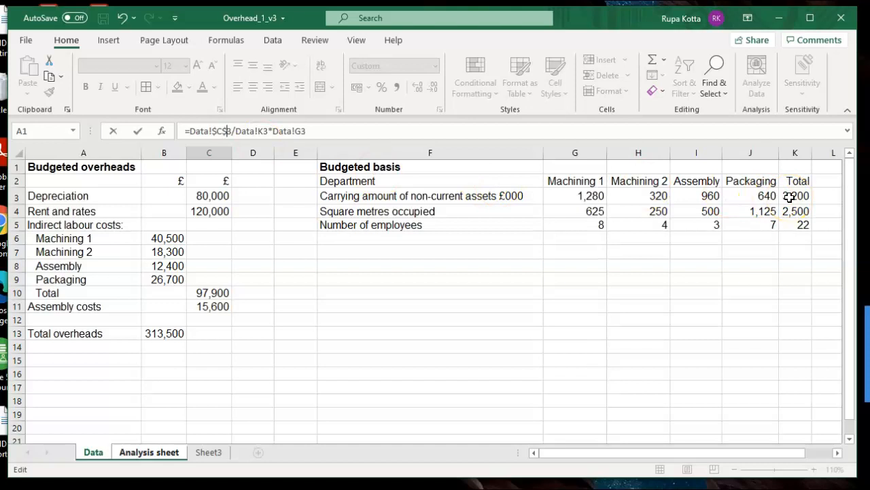
pyautogui.click(260, 135)
pyautogui.write('$C')
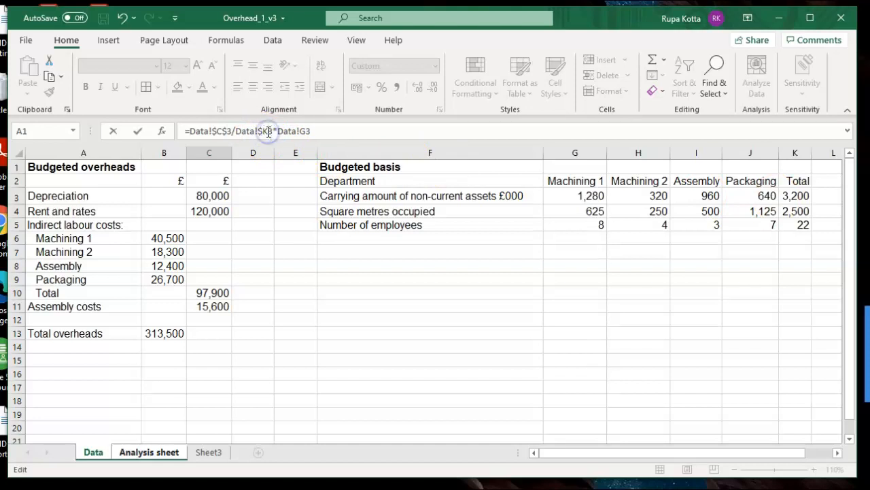
pyautogui.write('$')
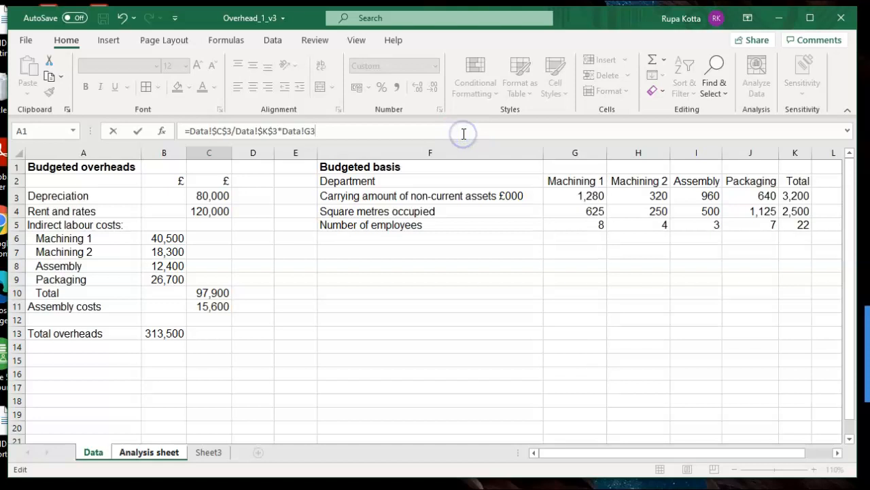
pyautogui.press('Return')
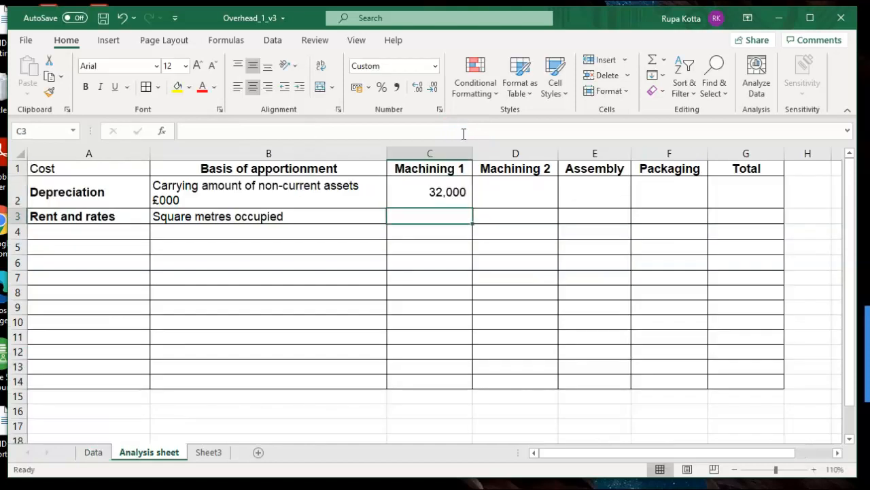
pyautogui.click(435, 186)
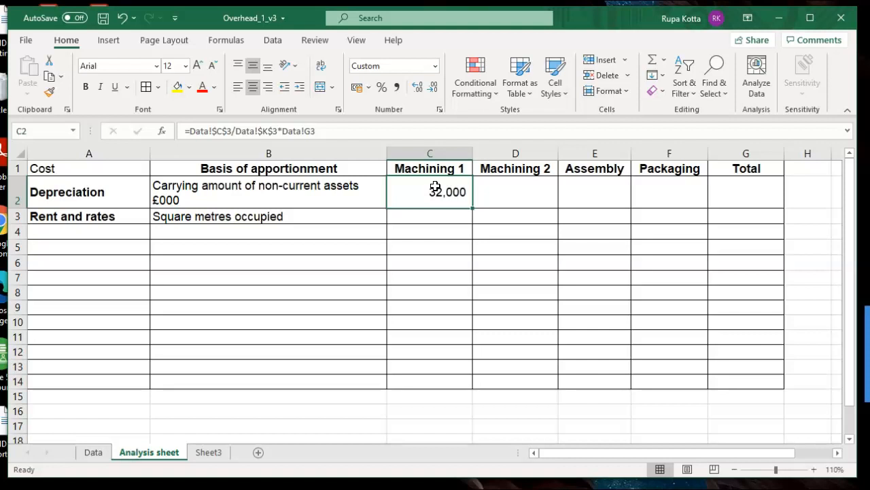
# - Fill the Machining 1 depreciation formula from C2 across D2:F2 and check the copied formulas for the other departments
pyautogui.moveTo(474, 207); pyautogui.dragTo(676, 213)
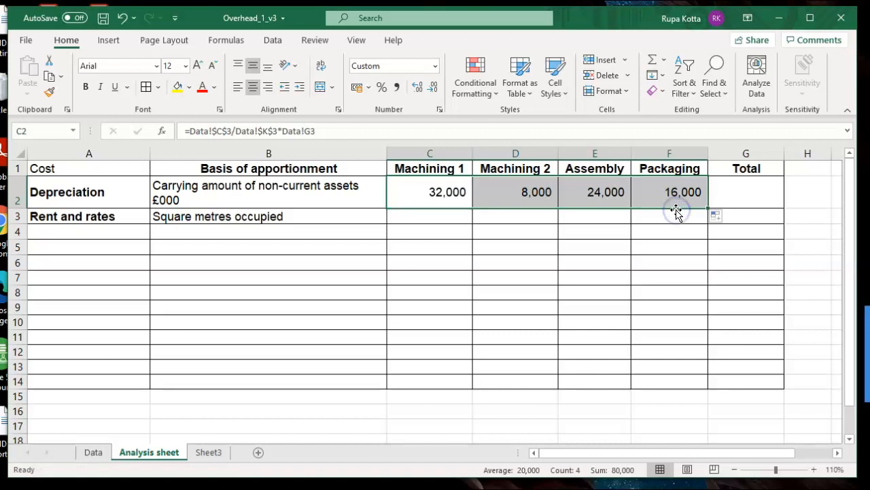
pyautogui.click(520, 262)
pyautogui.click(529, 201)
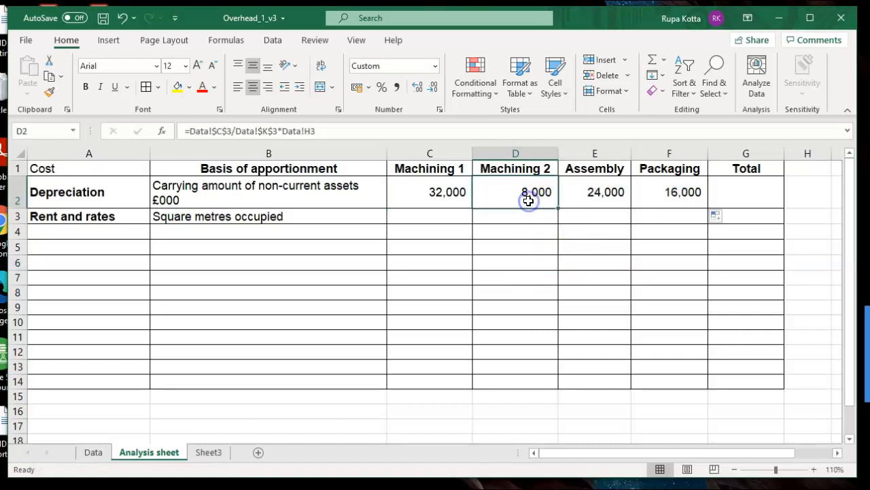
pyautogui.click(564, 199)
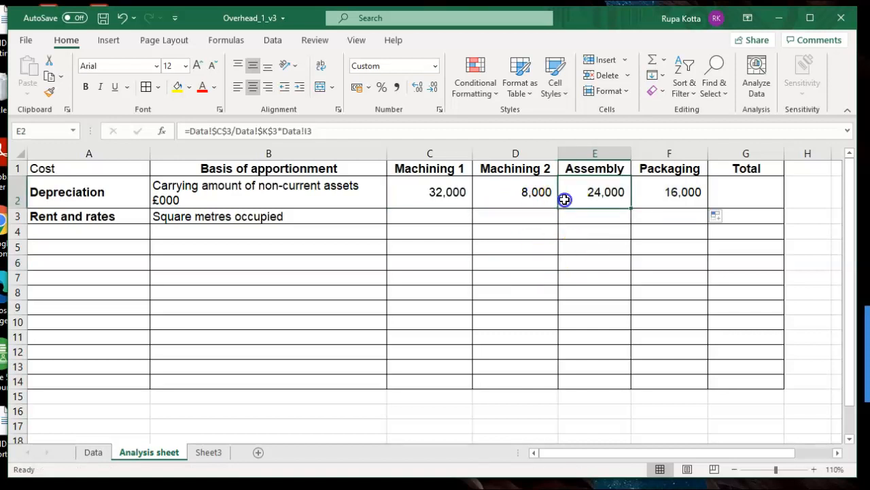
pyautogui.click(652, 196)
pyautogui.click(743, 196)
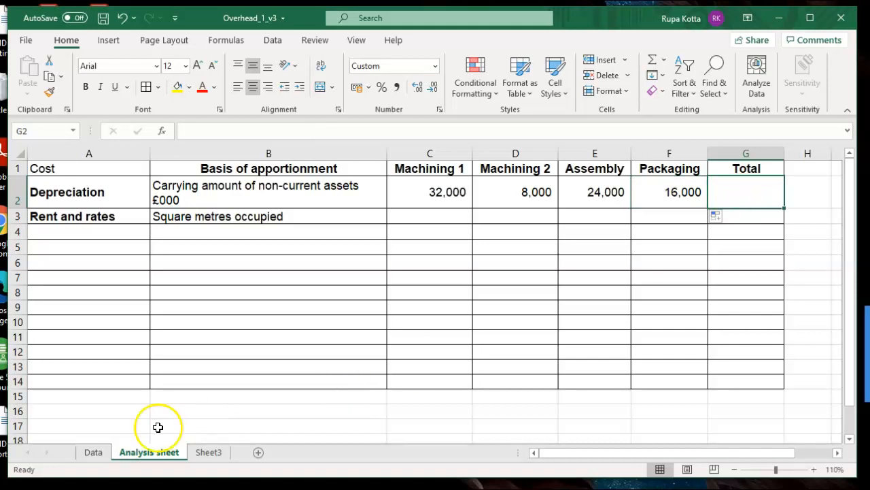
# - Compare with the depreciation figure on the Data sheet and total C2:F2 into G2 of the Analysis sheet with AutoSum
pyautogui.click(94, 453)
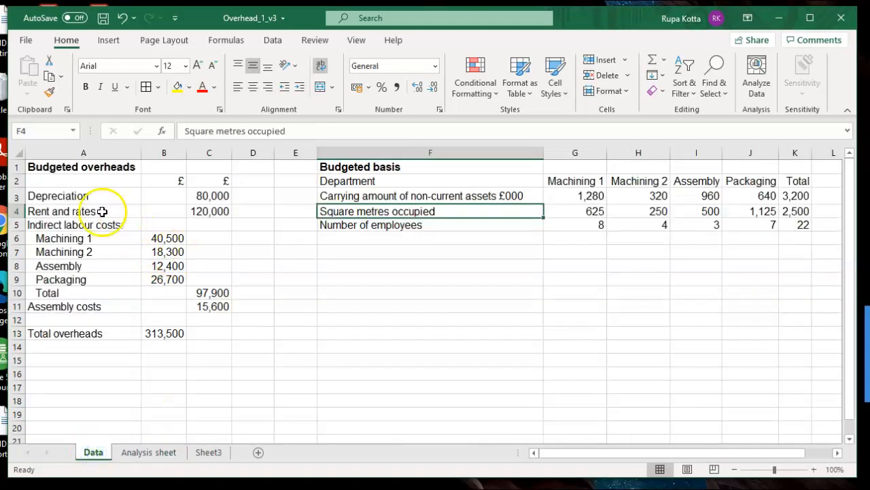
pyautogui.click(142, 452)
pyautogui.moveTo(434, 192); pyautogui.dragTo(706, 193)
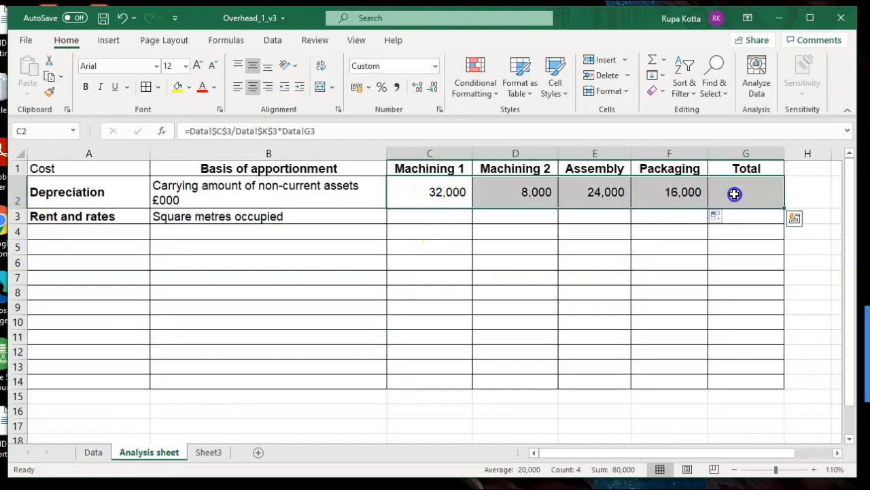
pyautogui.click(652, 63)
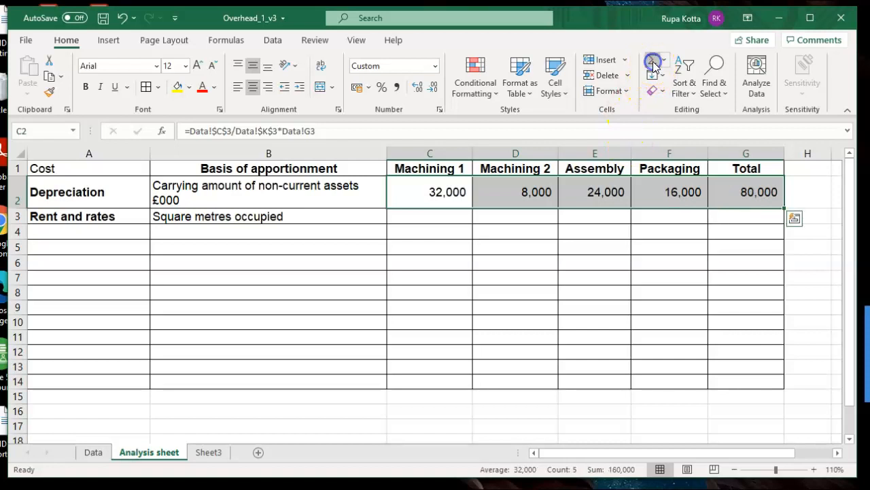
pyautogui.click(639, 259)
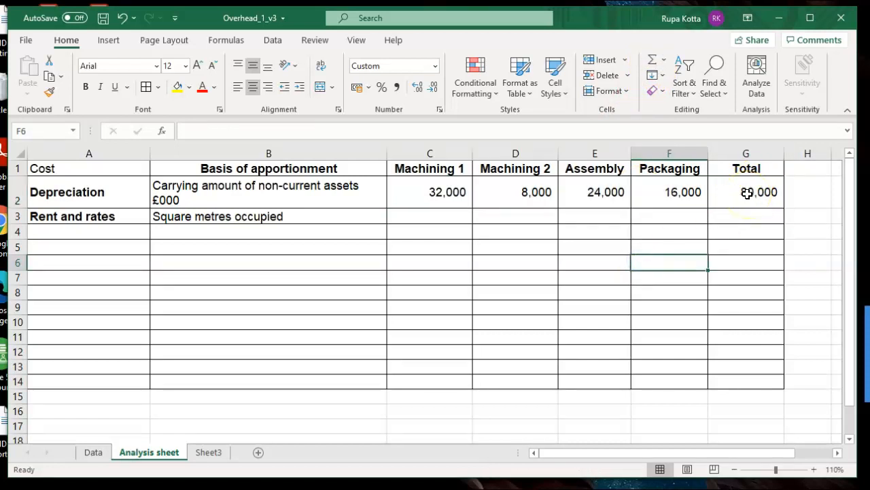
# - Build the Machining 1 rent and rates formula =Data!C4/Data!K4*Data!G4 in C3 of the Analysis sheet
pyautogui.click(429, 216)
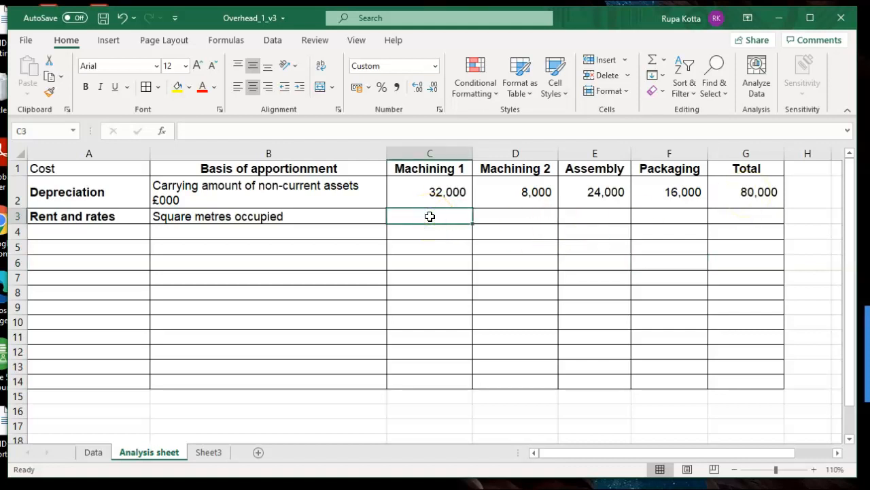
pyautogui.write('=')
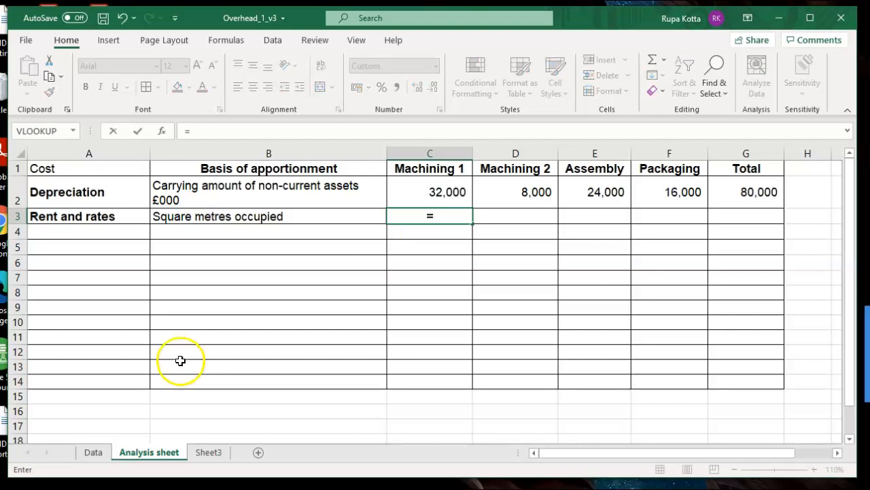
pyautogui.click(94, 454)
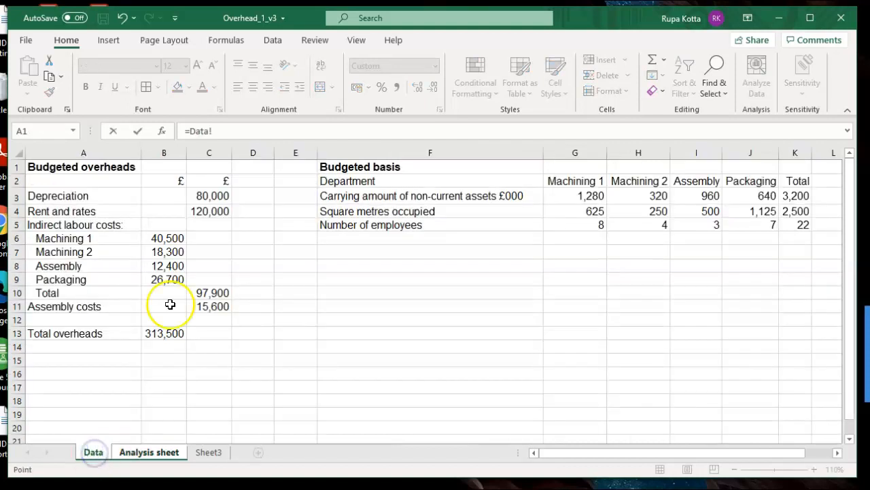
pyautogui.click(201, 211)
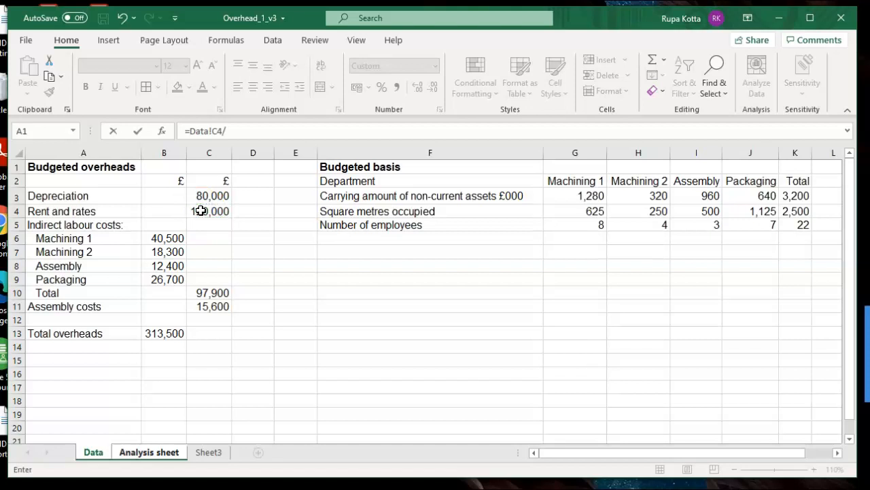
pyautogui.write('/')
pyautogui.click(796, 211)
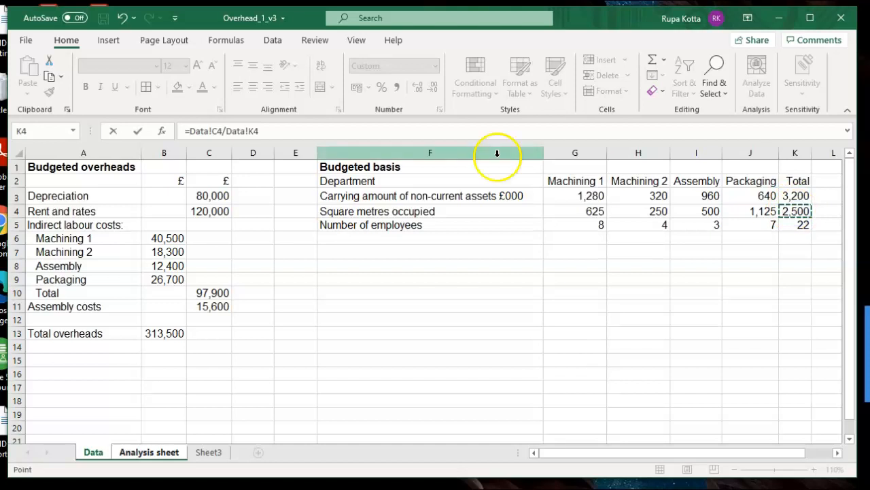
pyautogui.click(438, 133)
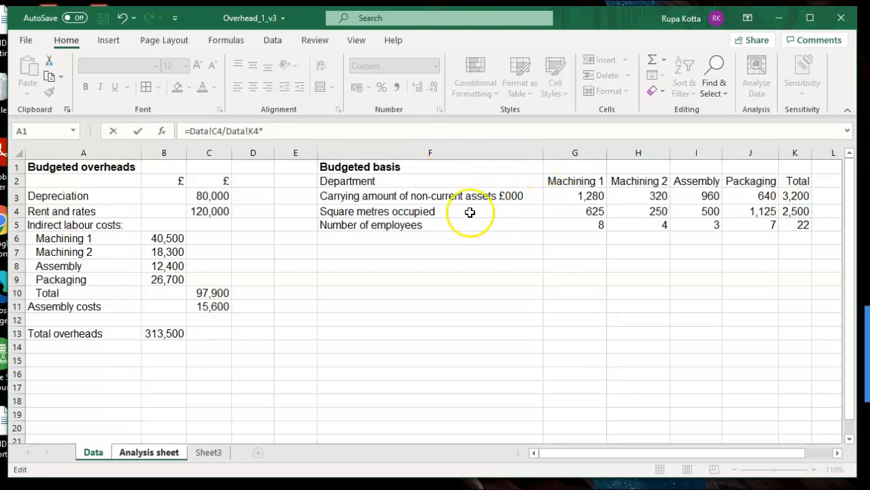
pyautogui.click(548, 214)
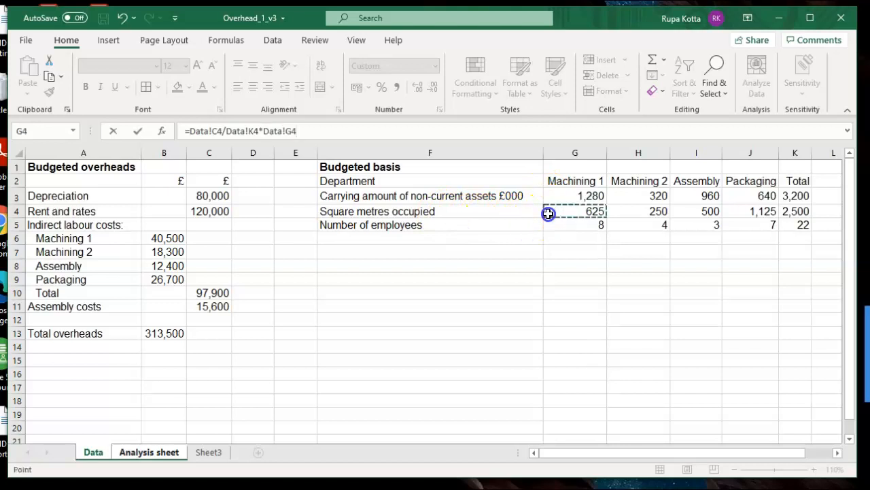
# - Make the C4 and K4 references absolute so that the C3 formula reads =Data!$C$4/Data!$K$4*Data!G4, and enter it
pyautogui.click(215, 132)
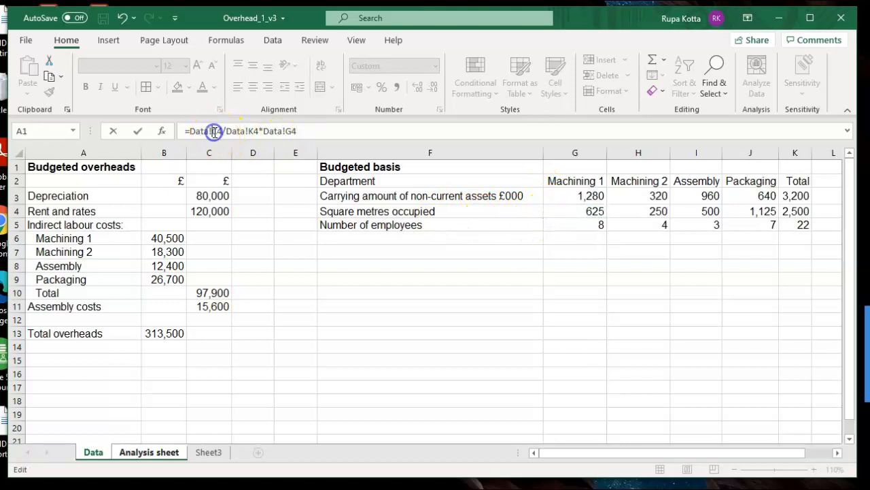
pyautogui.write('$C')
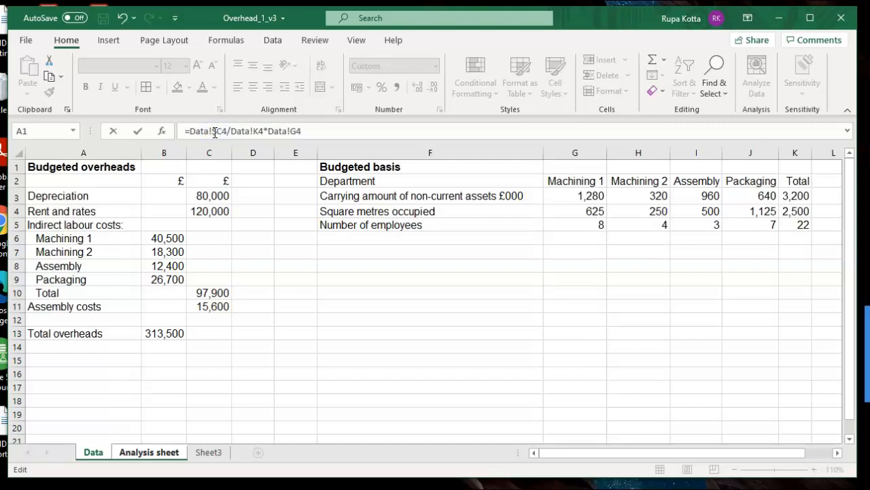
pyautogui.write('$')
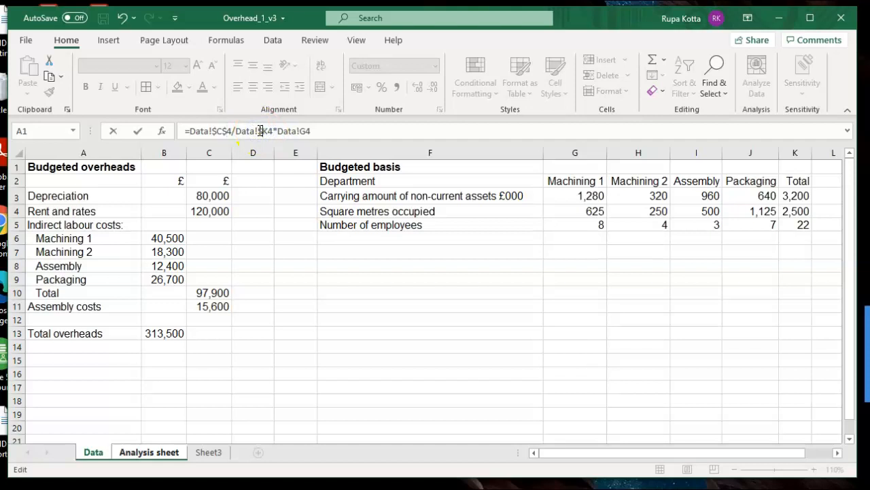
pyautogui.write('$')
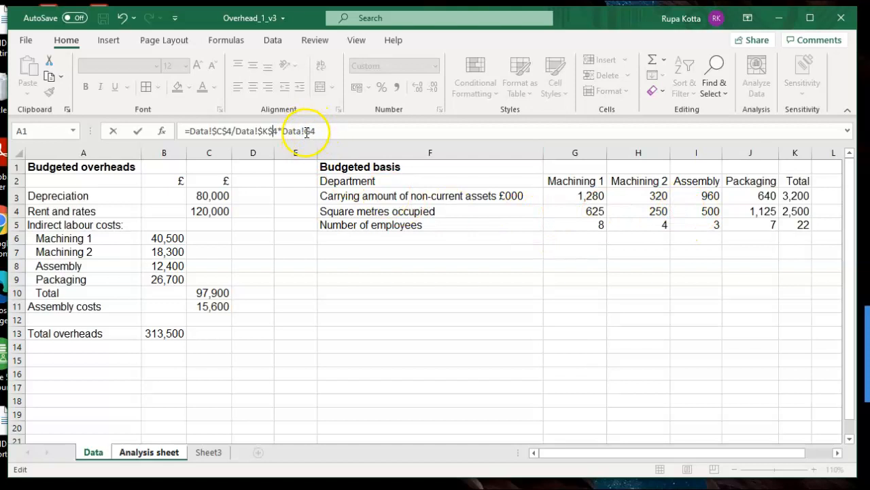
pyautogui.press('Return')
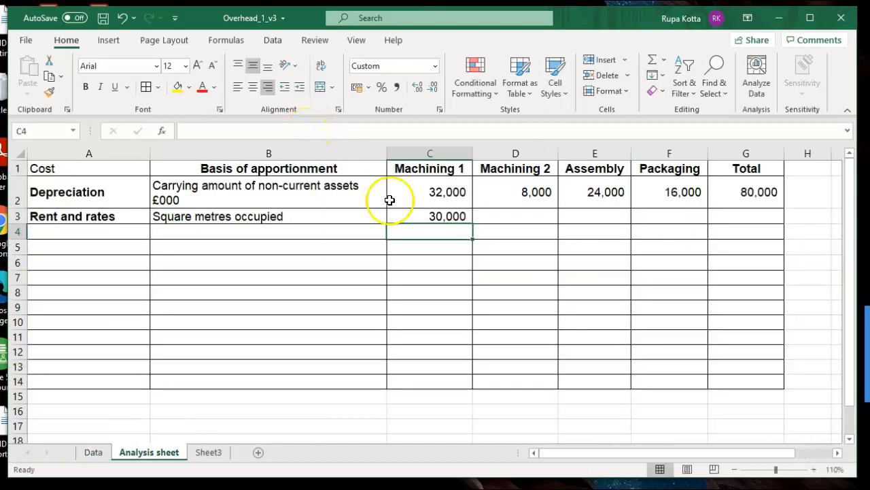
# - Fill the rent and rates formula from C3 across D3:F3 and total the row into G3 with AutoSum
pyautogui.click(445, 214)
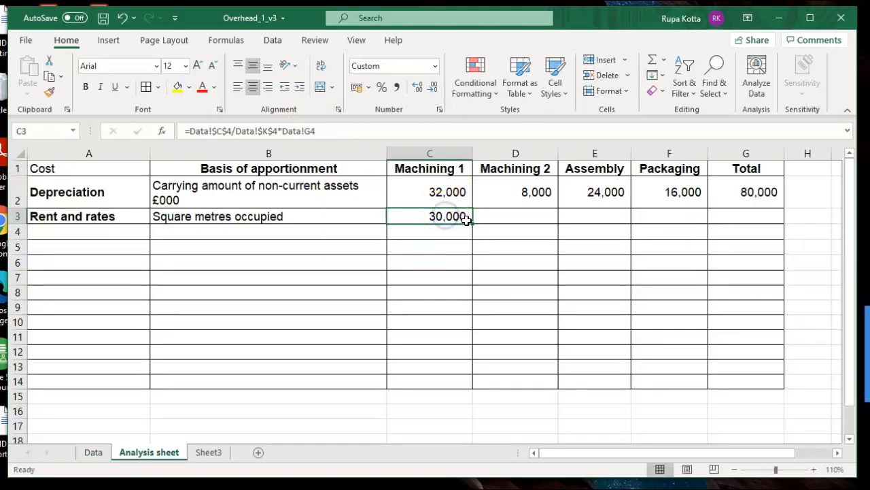
pyautogui.moveTo(474, 222); pyautogui.dragTo(670, 215)
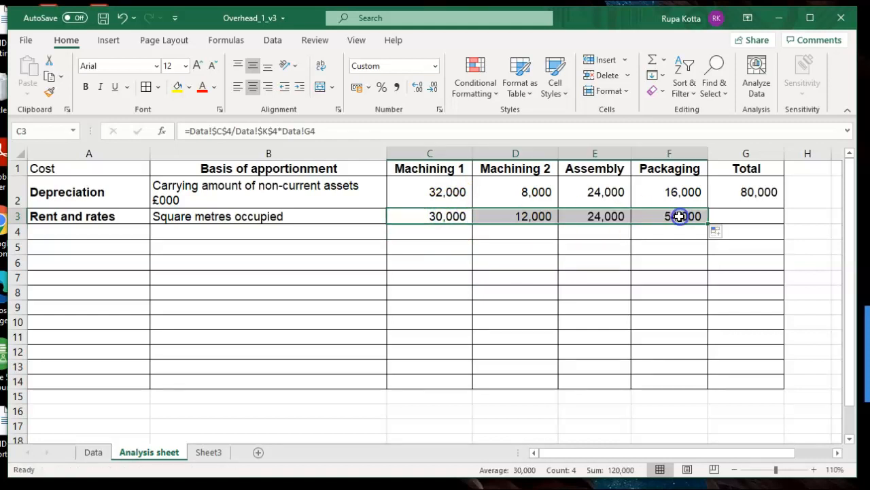
pyautogui.click(468, 240)
pyautogui.moveTo(447, 218); pyautogui.dragTo(739, 216)
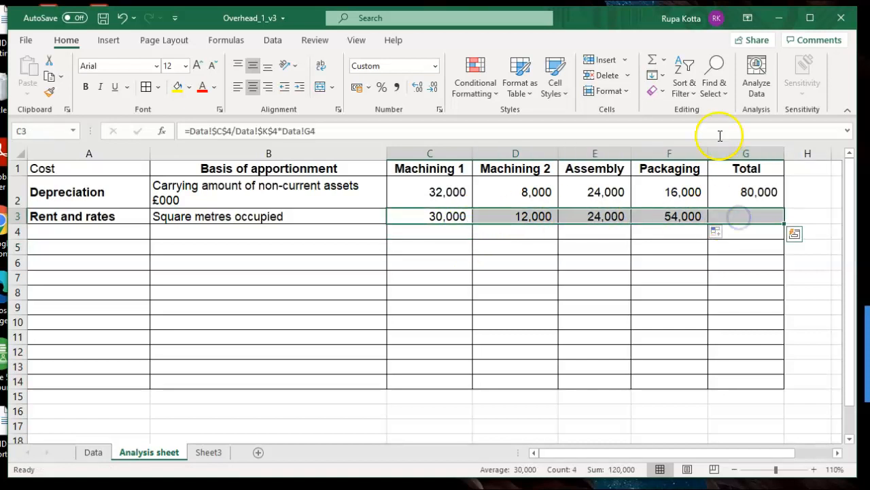
pyautogui.click(652, 60)
pyautogui.click(551, 266)
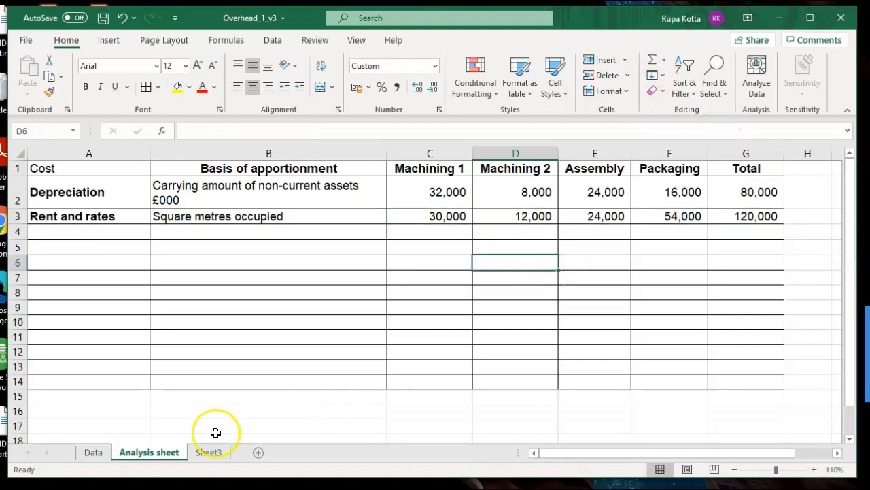
# - Review the task instructions on Sheet3 and the Data sheet, and enter "Indirect labour costs" in A4 of the Analysis sheet
pyautogui.click(209, 453)
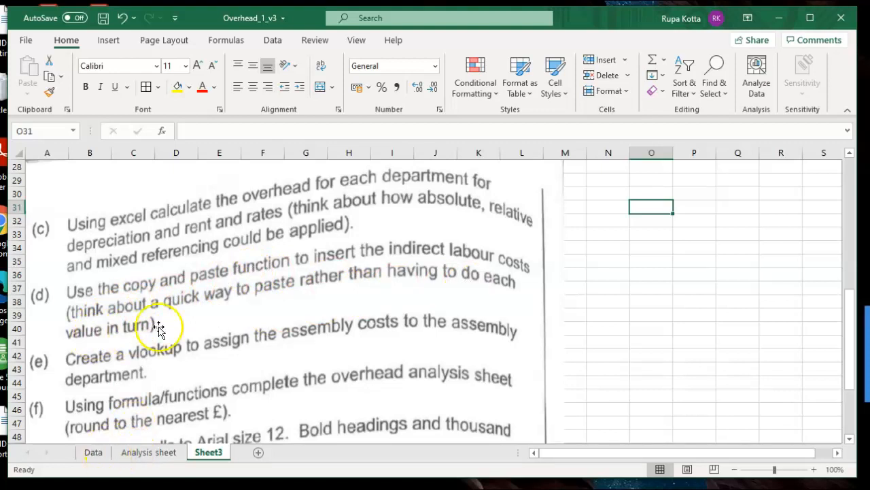
pyautogui.click(90, 452)
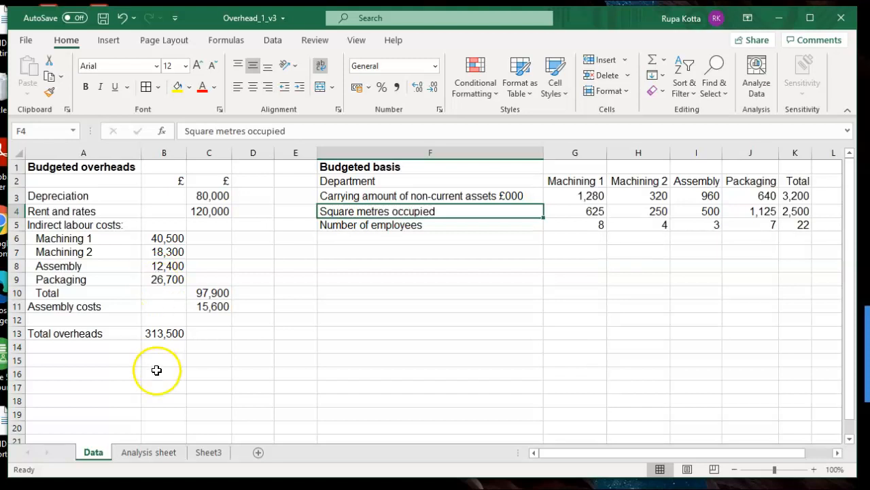
pyautogui.click(146, 454)
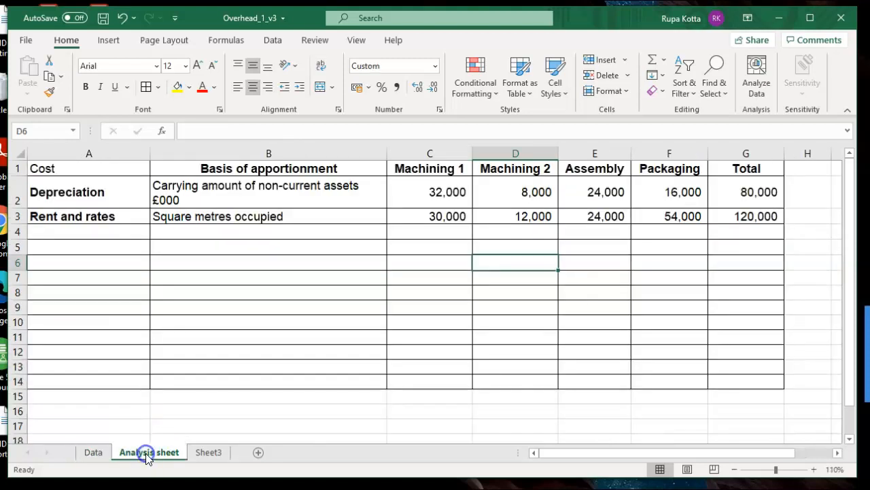
pyautogui.click(127, 232)
pyautogui.write('Indirect labour costs')
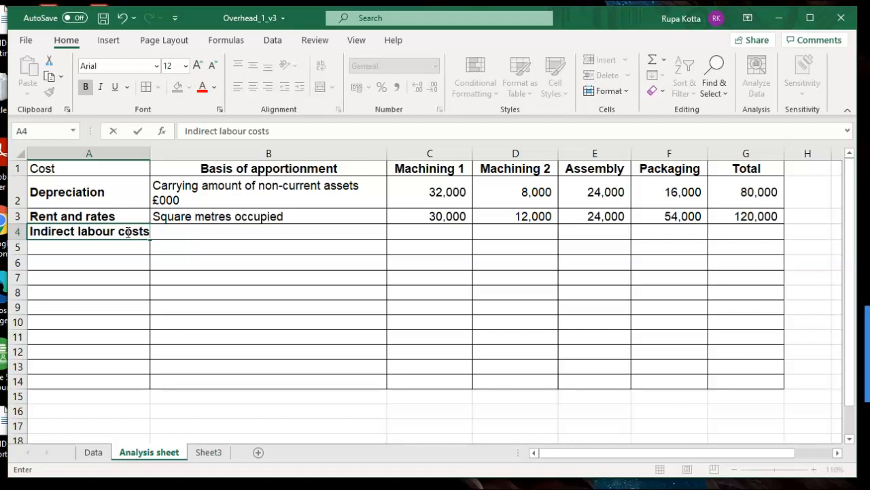
# - Enter "Direct allocation" in B4 as the basis of apportionment for the indirect labour costs
pyautogui.click(175, 232)
pyautogui.click(186, 247)
pyautogui.click(203, 231)
pyautogui.write('Di')
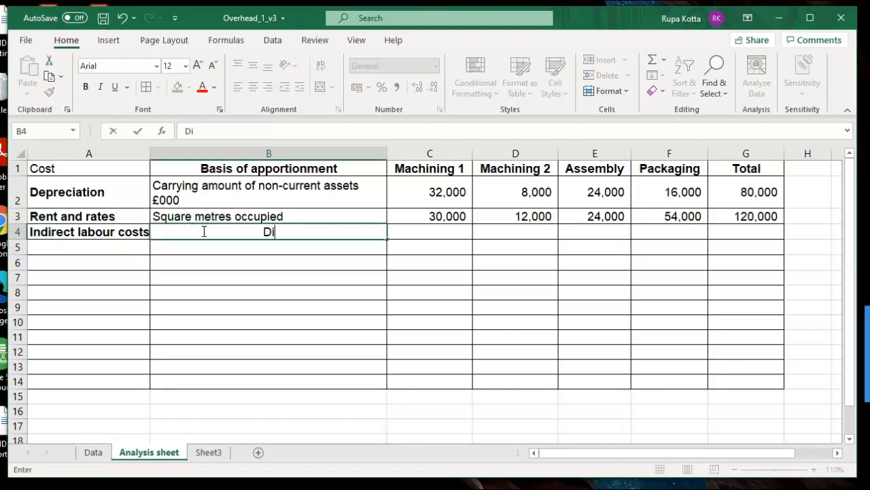
pyautogui.write('rect allocation')
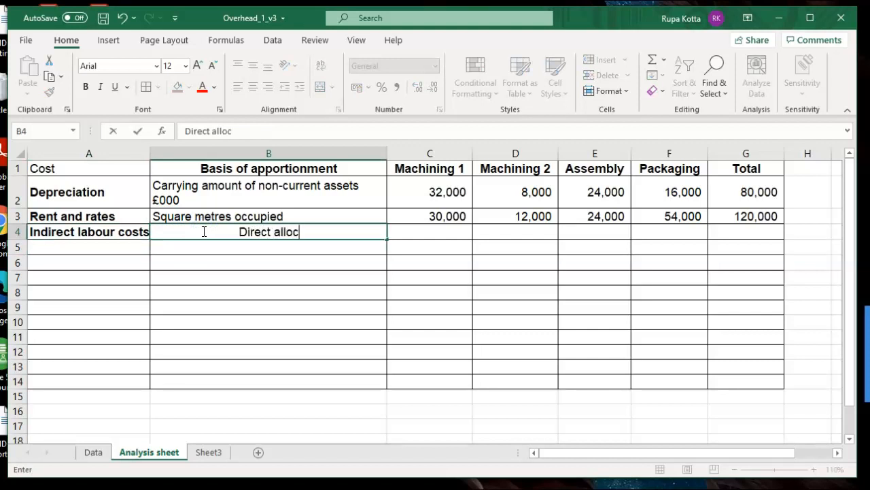
# - Check the indirect labour task on Sheet3 and copy the four departments' indirect labour costs in B6:B9 of the Data sheet
pyautogui.click(96, 452)
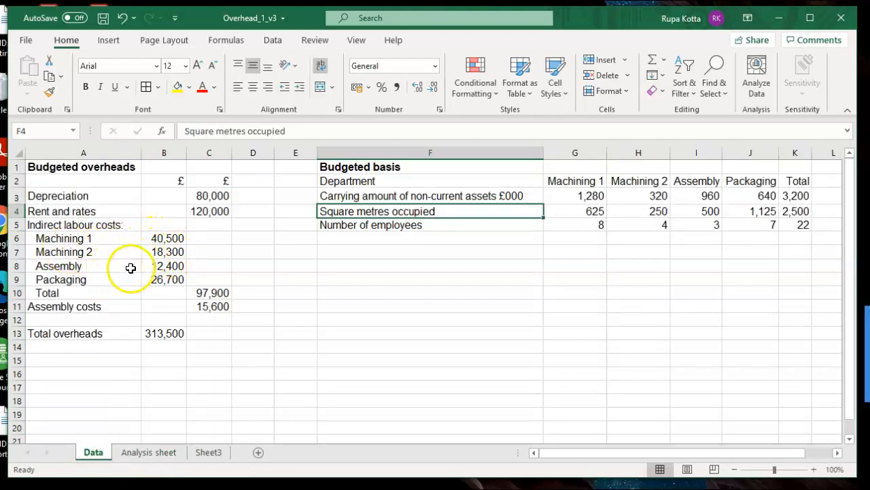
pyautogui.click(208, 452)
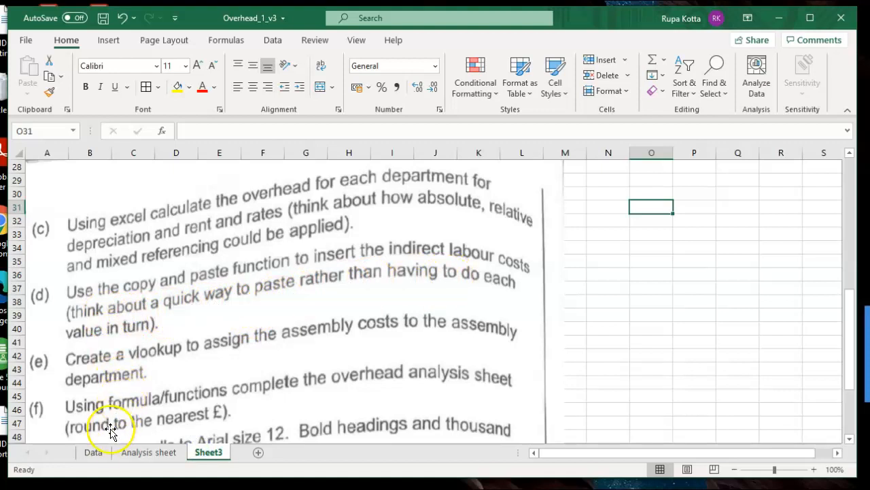
pyautogui.click(95, 453)
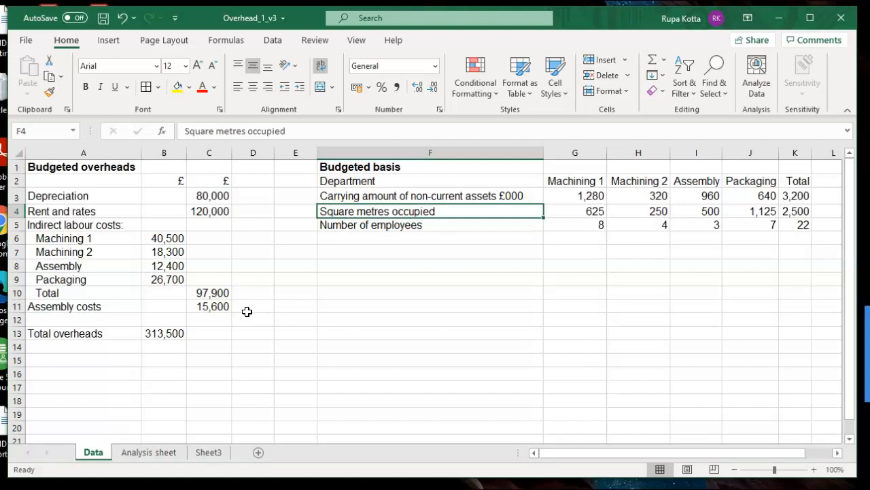
pyautogui.click(165, 238)
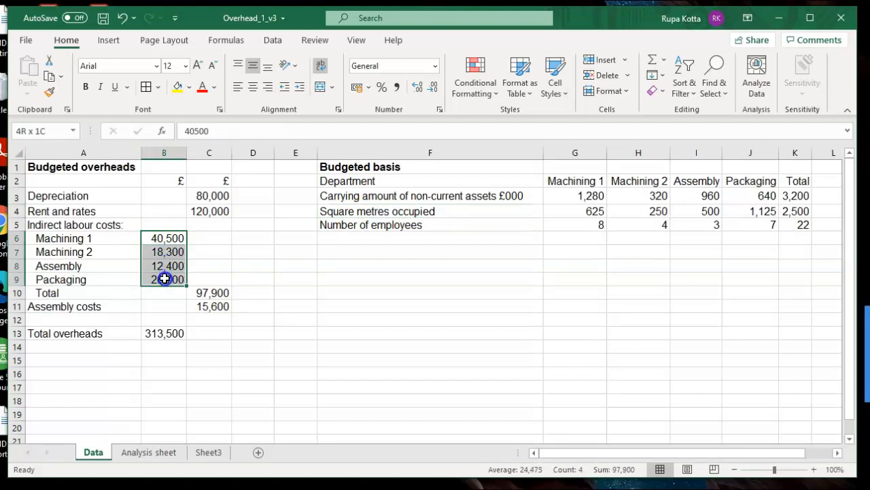
pyautogui.moveTo(165, 279); pyautogui.dragTo(165, 279)
pyautogui.hotkey('ctrl', 'c')
# - Paste the copied indirect labour costs transposed into row 4 of the Analysis sheet, starting at C4
pyautogui.click(134, 452)
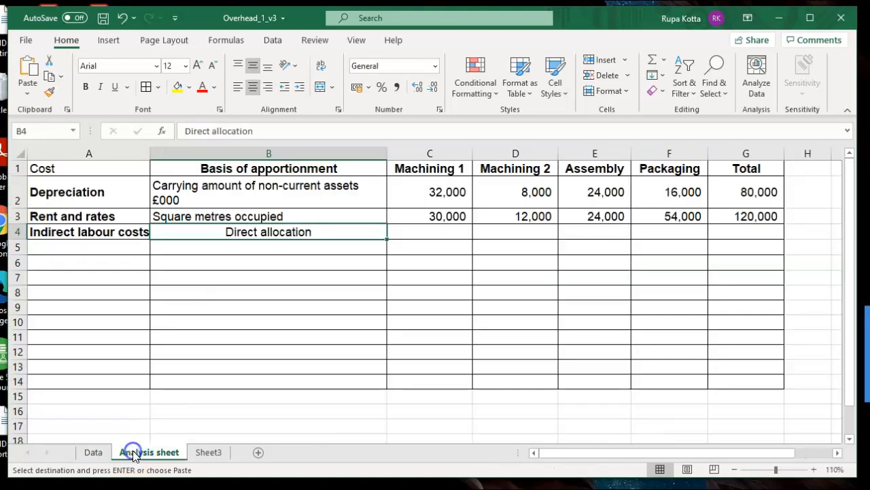
pyautogui.click(408, 227)
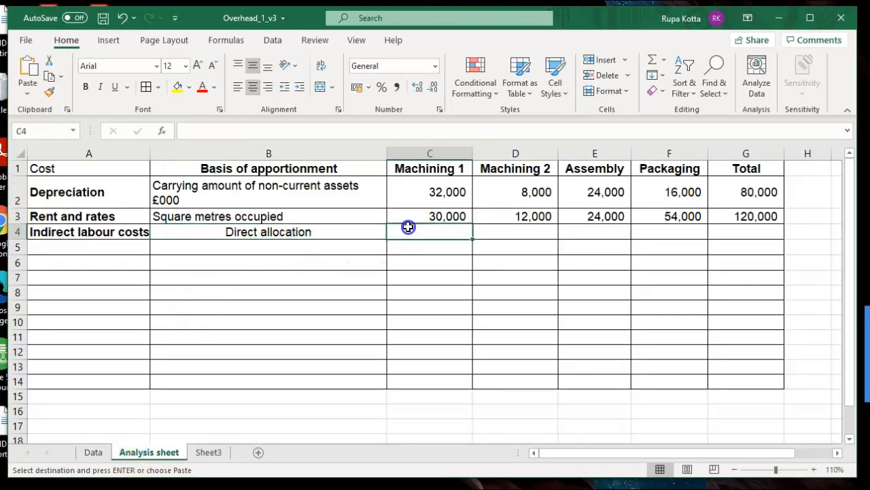
pyautogui.rightClick(408, 227)
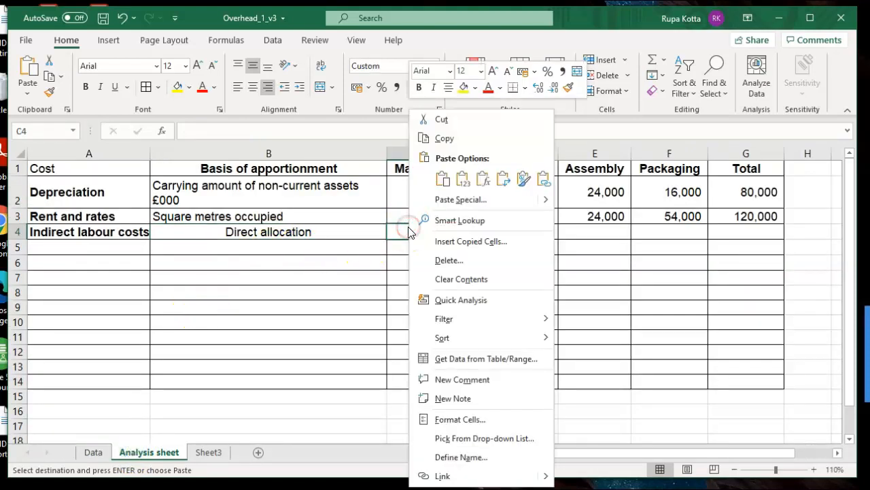
pyautogui.click(447, 204)
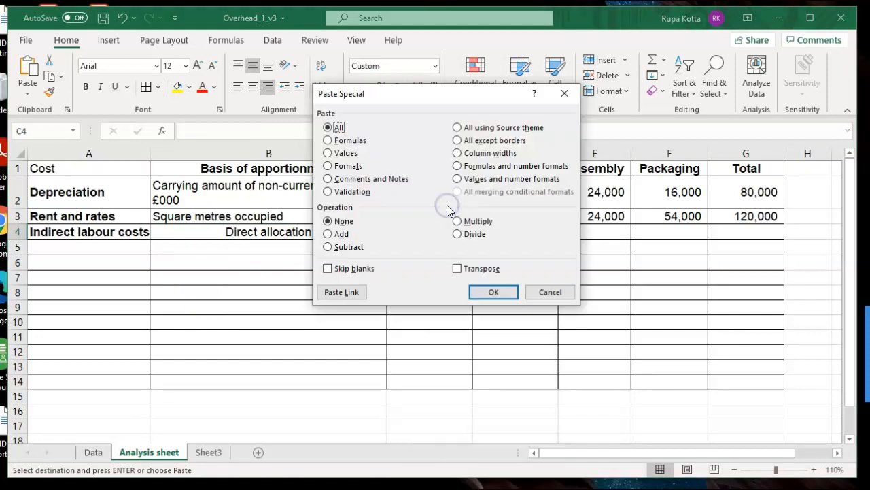
pyautogui.click(454, 269)
pyautogui.click(487, 293)
pyautogui.click(488, 290)
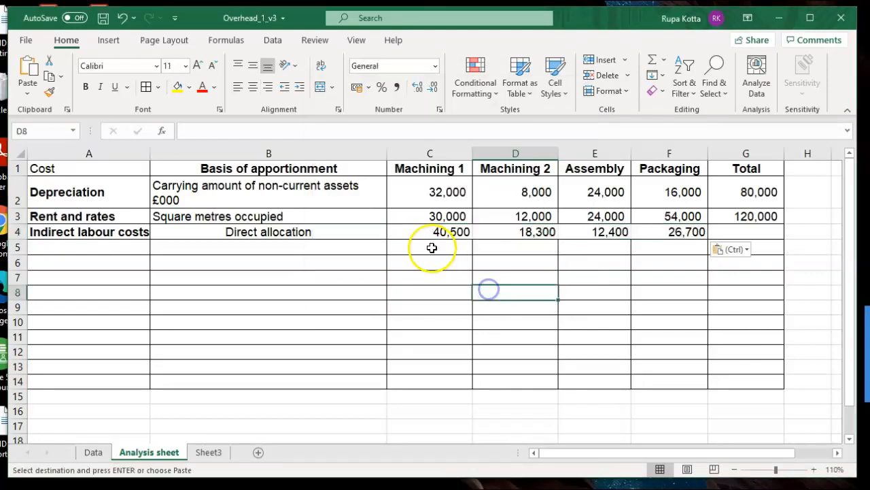
# - Apply all borders to C4:F4 and total the indirect labour costs row into G4 with AutoSum
pyautogui.click(446, 231)
pyautogui.moveTo(447, 230); pyautogui.dragTo(636, 233)
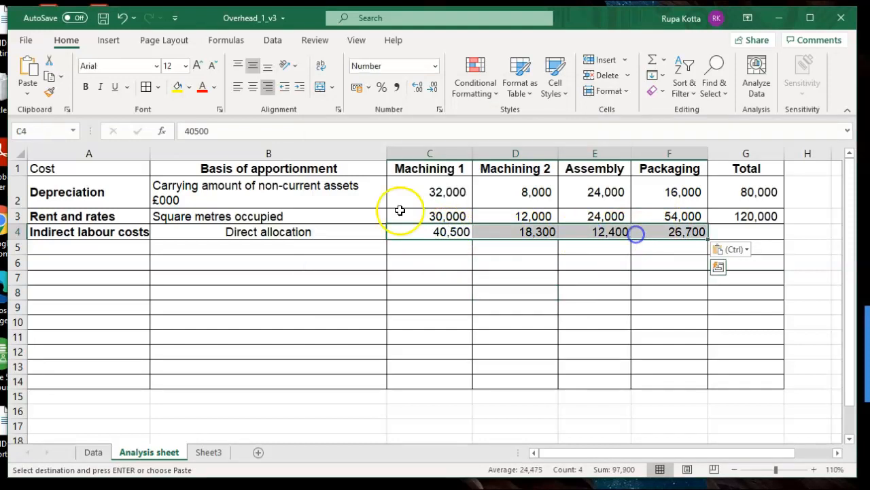
pyautogui.click(146, 89)
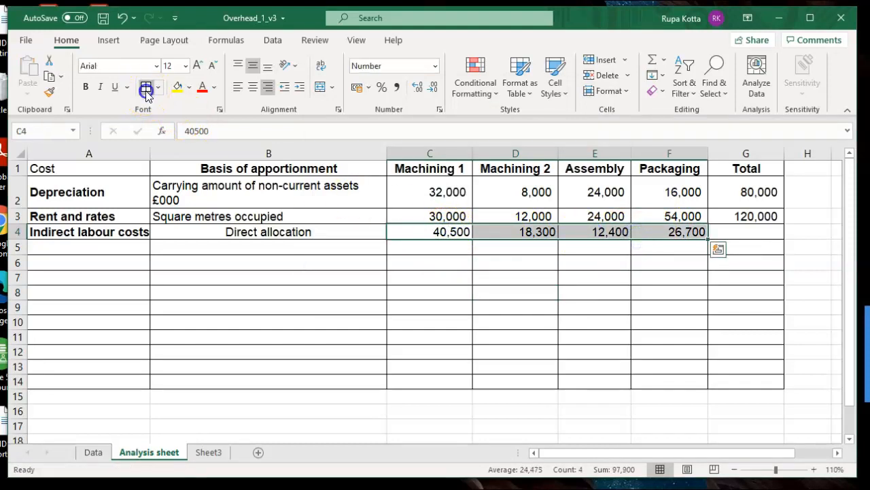
pyautogui.click(548, 280)
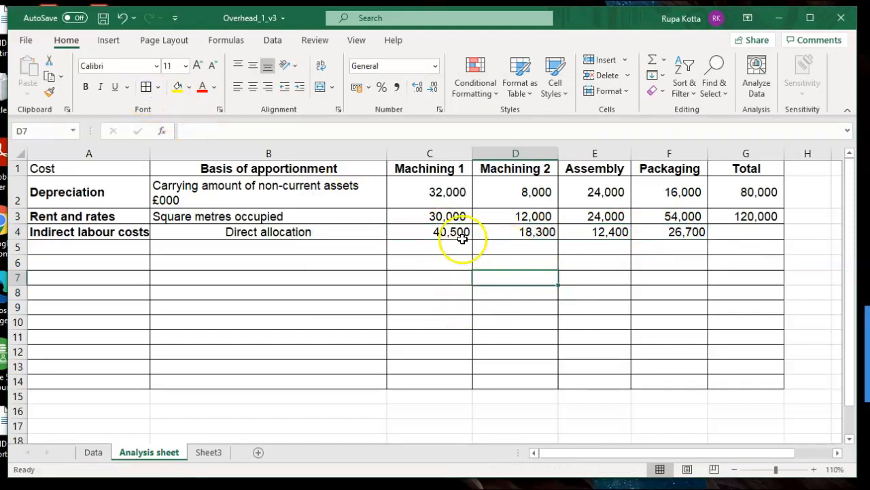
pyautogui.moveTo(447, 230); pyautogui.dragTo(716, 235)
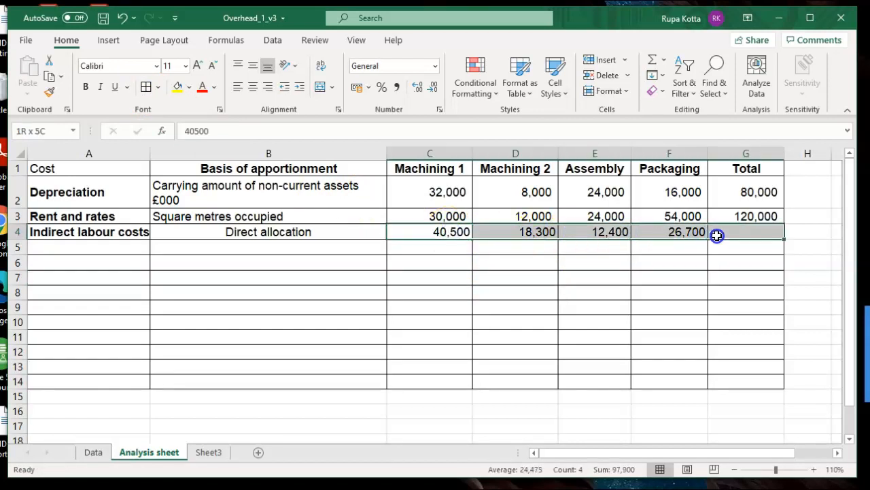
pyautogui.click(653, 60)
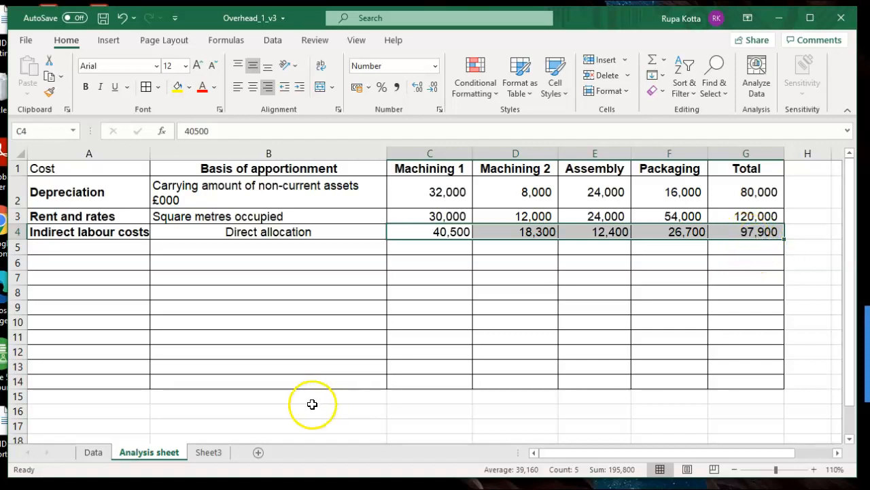
# - Review the assembly costs data and task, and enter "Assembly costs" in A5 and "Direct allocation" in B5 of the Analysis sheet
pyautogui.click(93, 452)
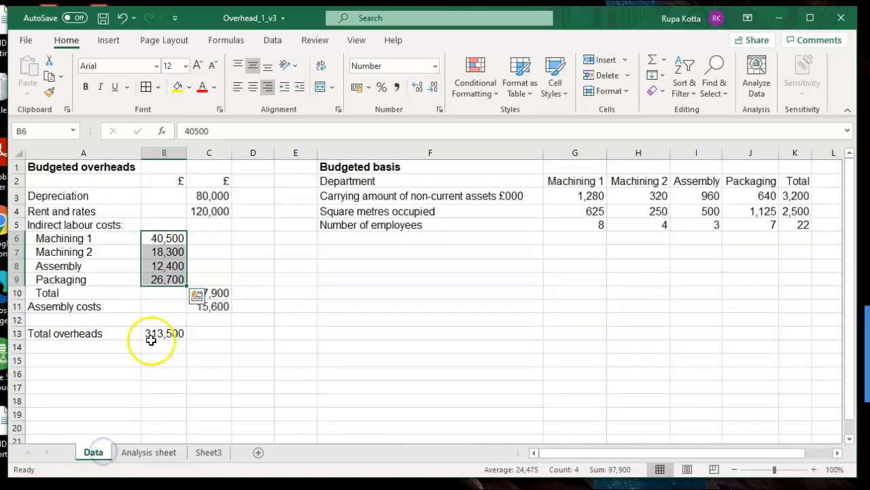
pyautogui.click(263, 306)
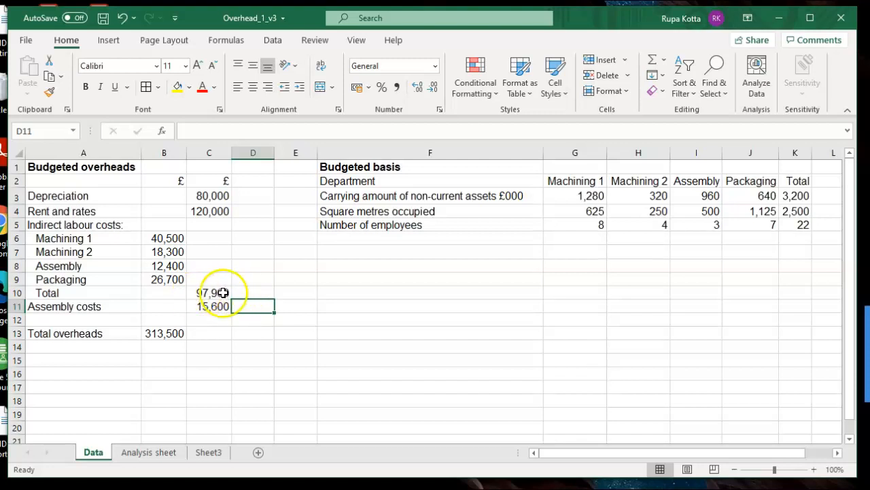
pyautogui.click(209, 453)
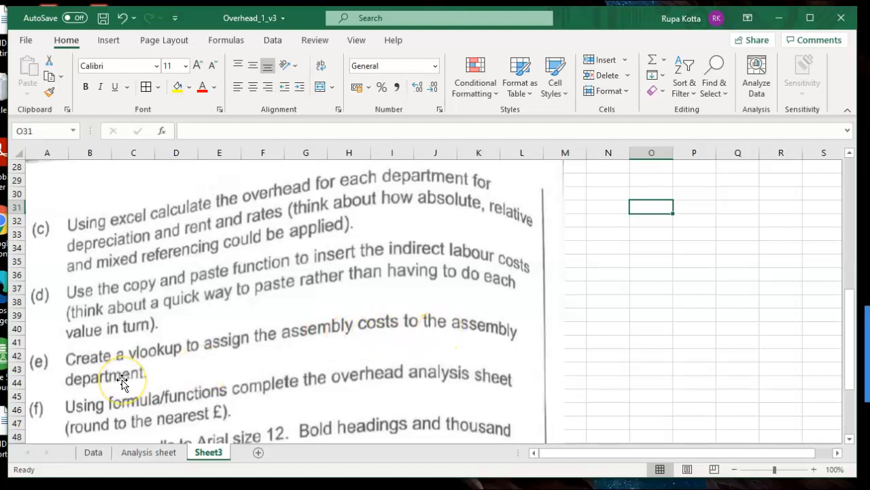
pyautogui.click(94, 452)
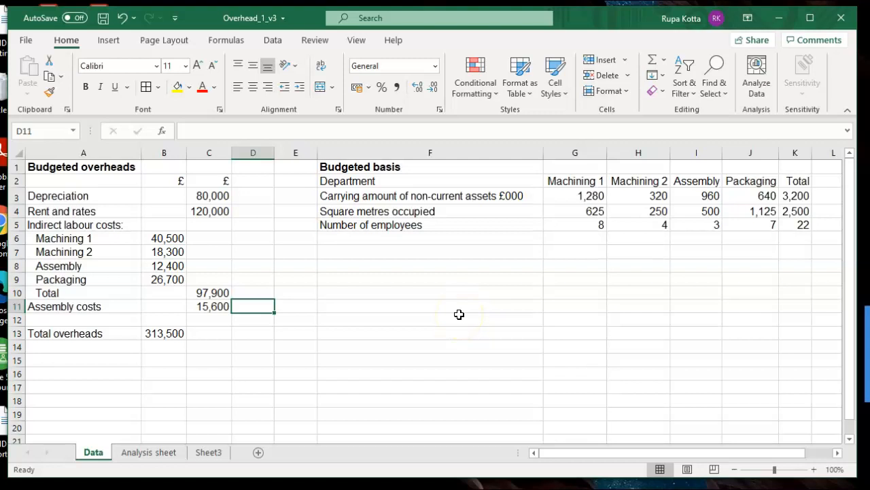
pyautogui.click(149, 452)
pyautogui.doubleClick(117, 248)
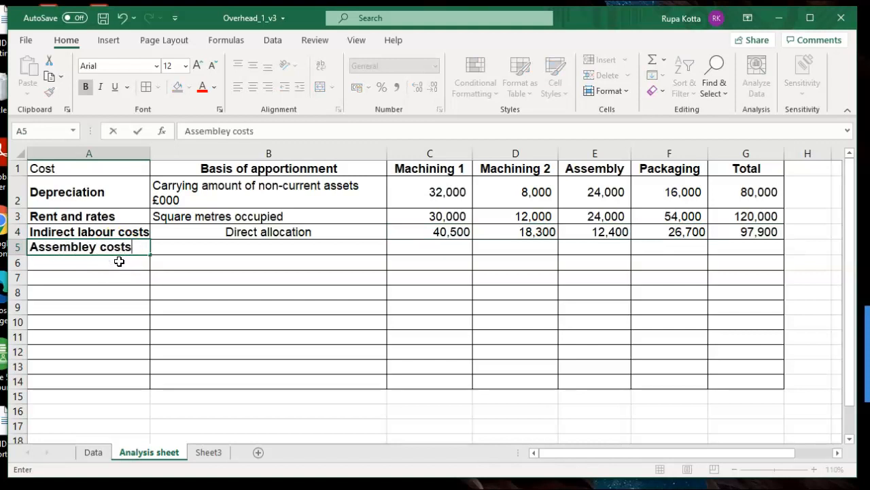
pyautogui.click(94, 249)
pyautogui.press('BackSpace')
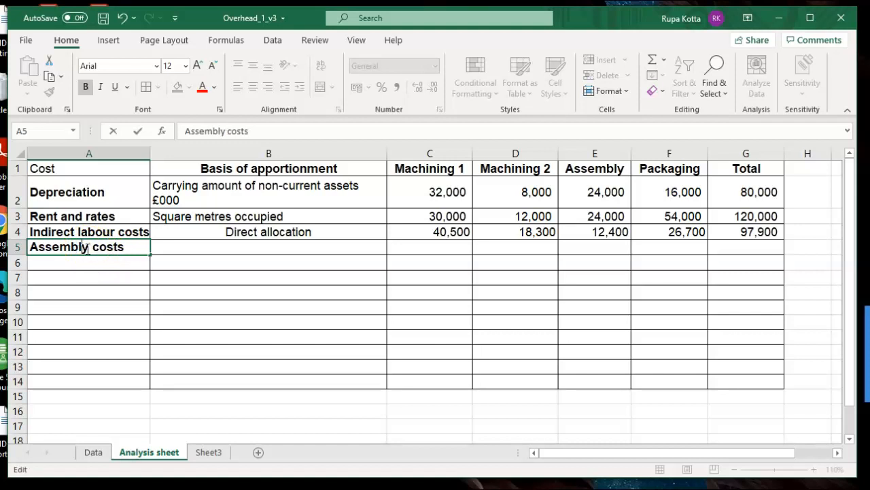
pyautogui.click(182, 243)
pyautogui.write('Direct allocation')
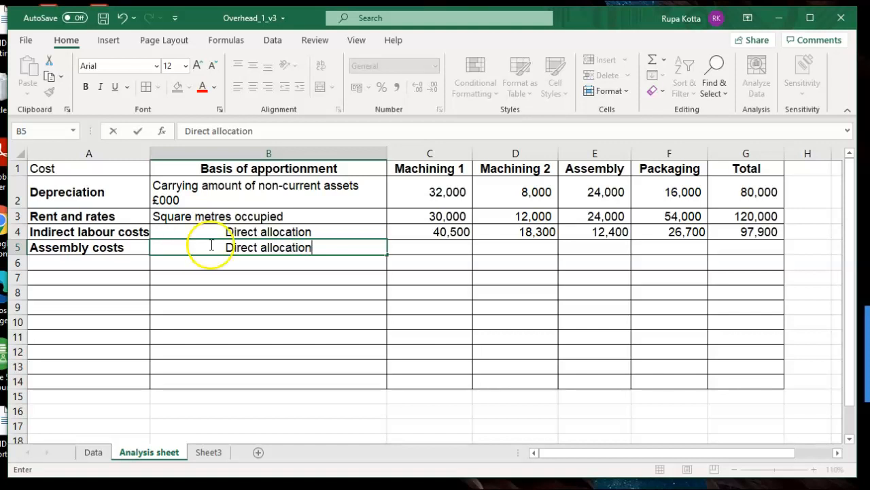
pyautogui.click(569, 248)
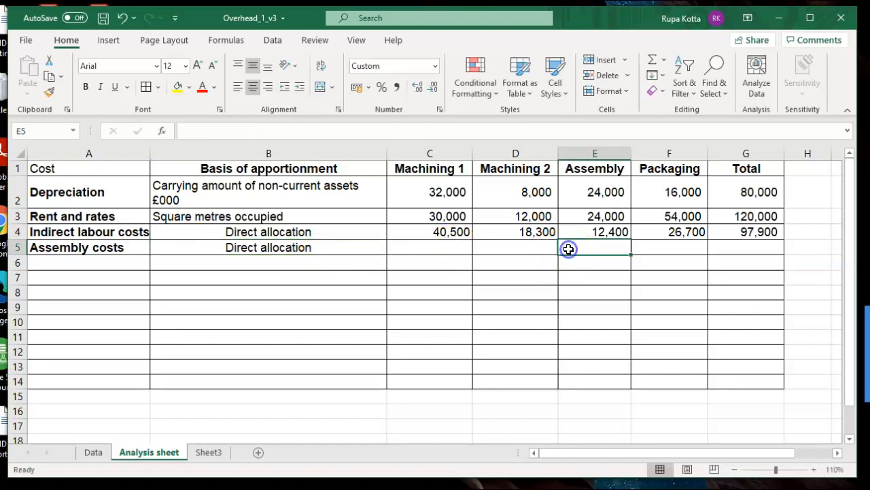
pyautogui.write('=')
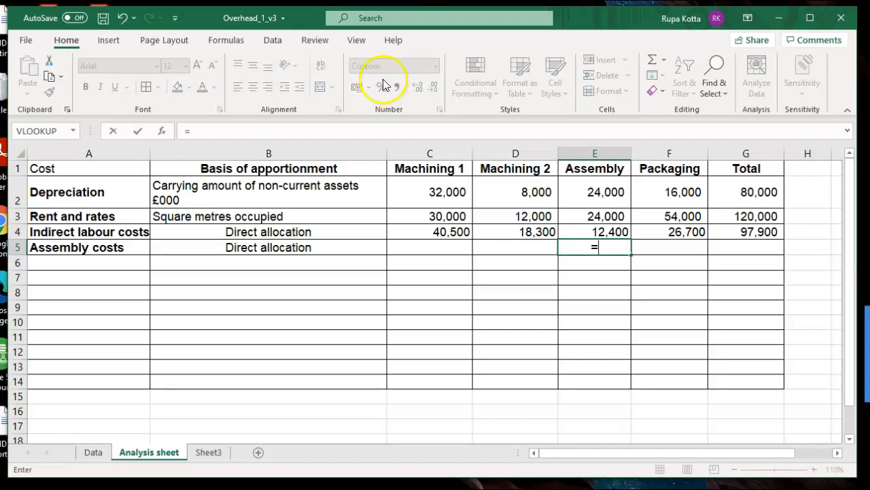
pyautogui.click(233, 42)
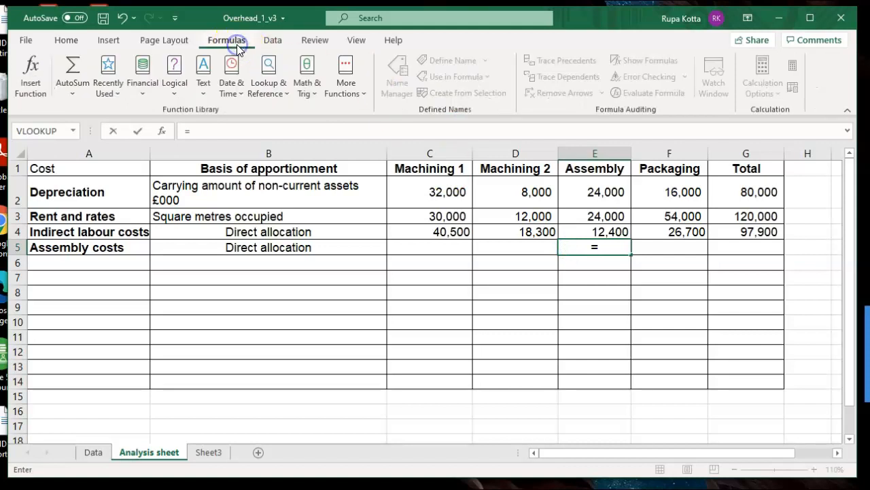
pyautogui.click(253, 94)
pyautogui.moveTo(355, 170); pyautogui.dragTo(355, 267)
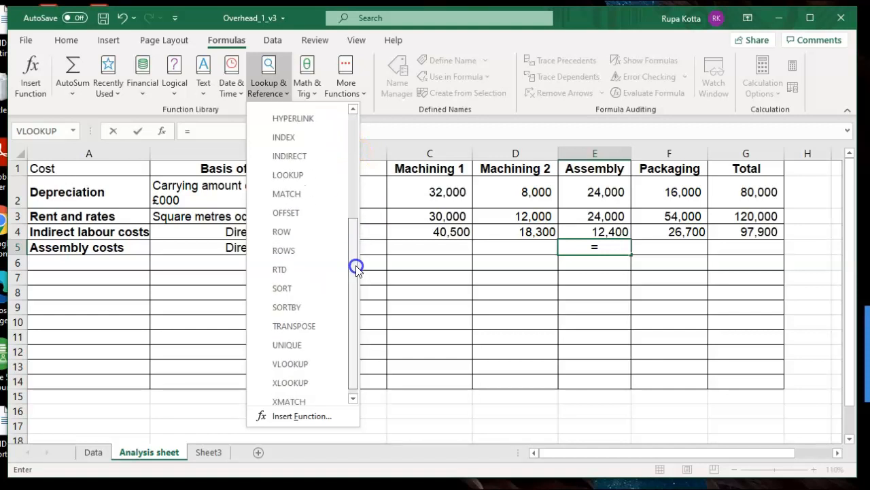
pyautogui.click(305, 364)
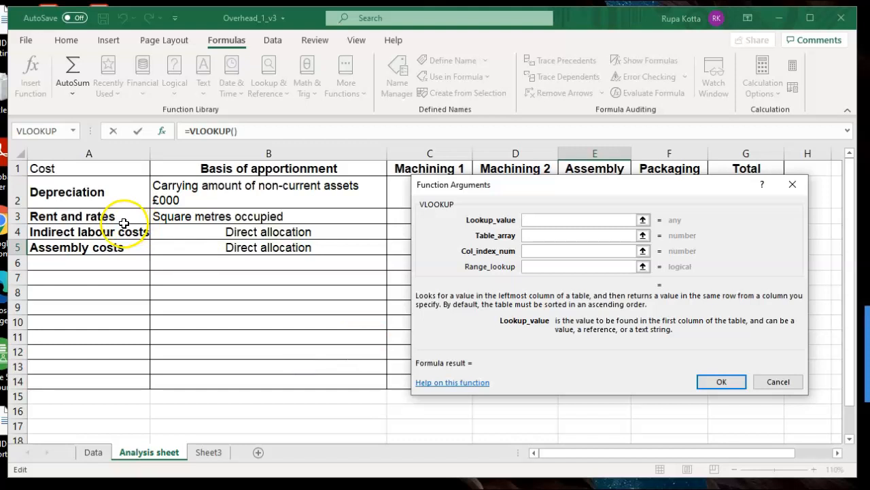
pyautogui.click(105, 249)
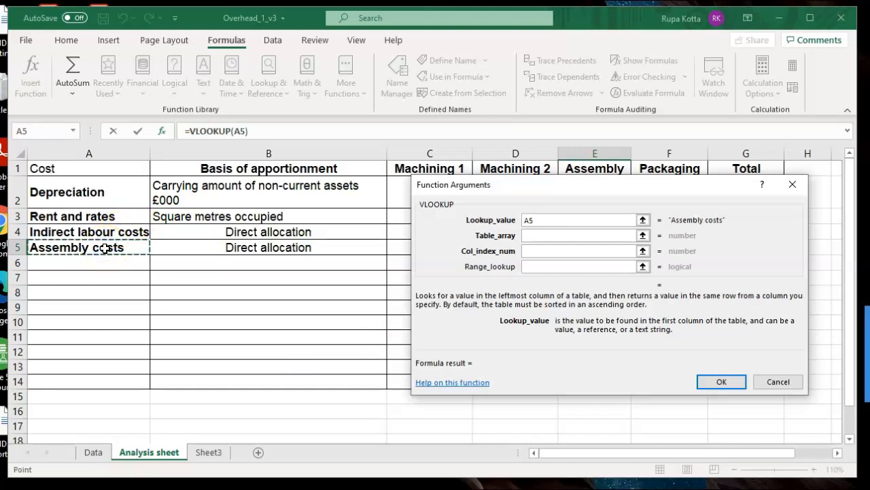
pyautogui.click(529, 235)
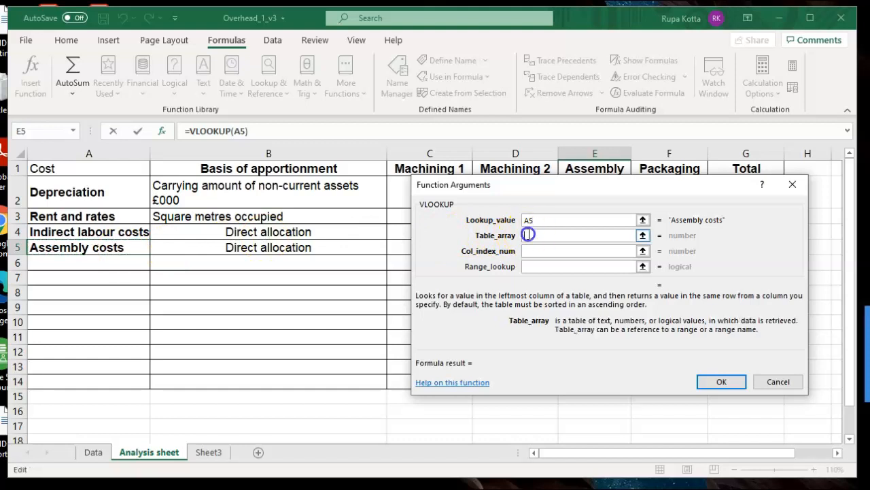
pyautogui.click(94, 452)
pyautogui.moveTo(56, 197); pyautogui.dragTo(209, 308)
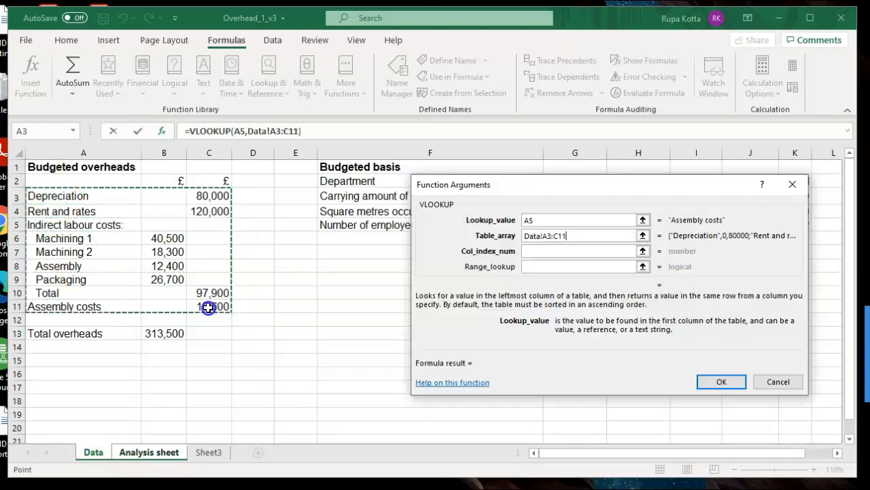
pyautogui.click(544, 235)
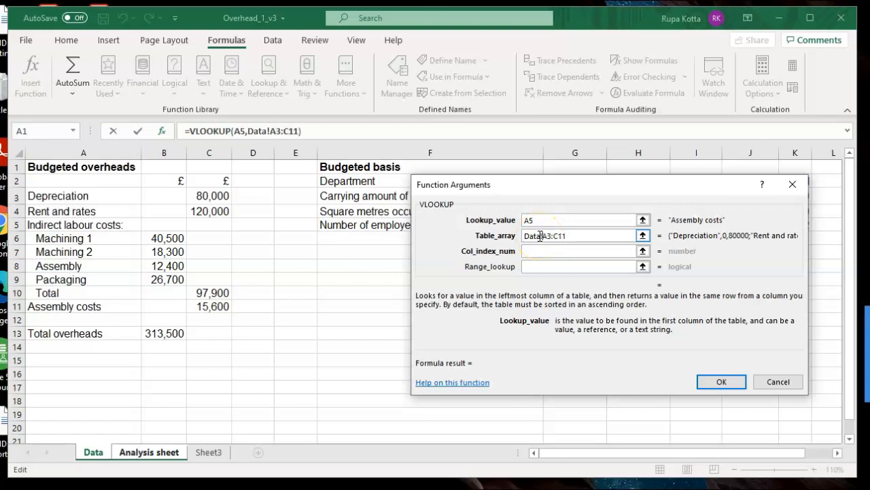
pyautogui.click(537, 248)
pyautogui.click(536, 250)
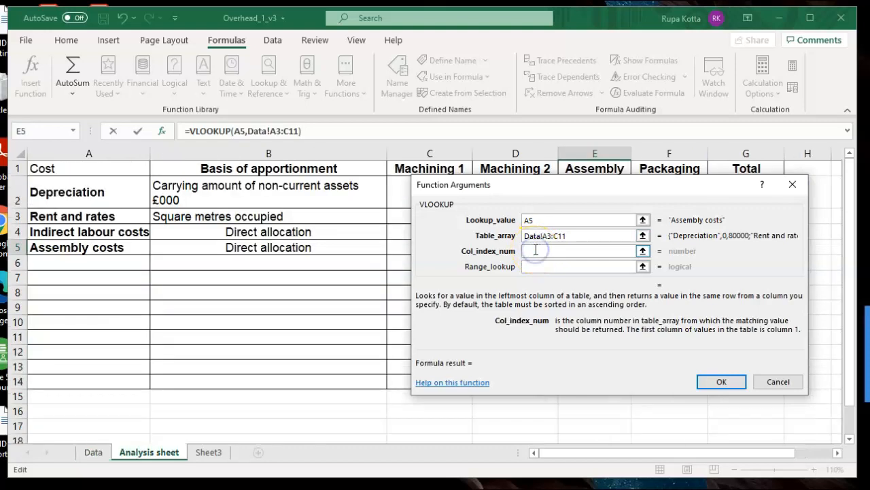
pyautogui.click(765, 382)
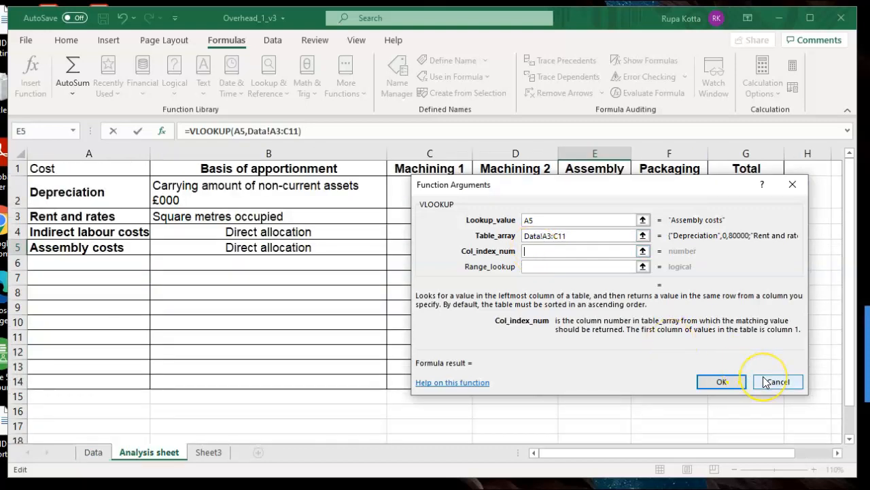
pyautogui.click(765, 382)
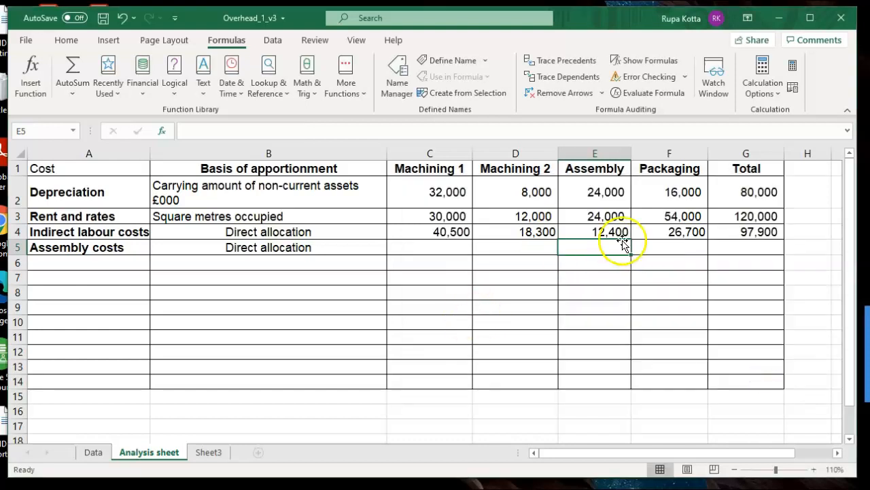
# - Start a VLOOKUP in E5 of the Analysis sheet with lookup value A5 and table array Data!A3:C11
pyautogui.write('=')
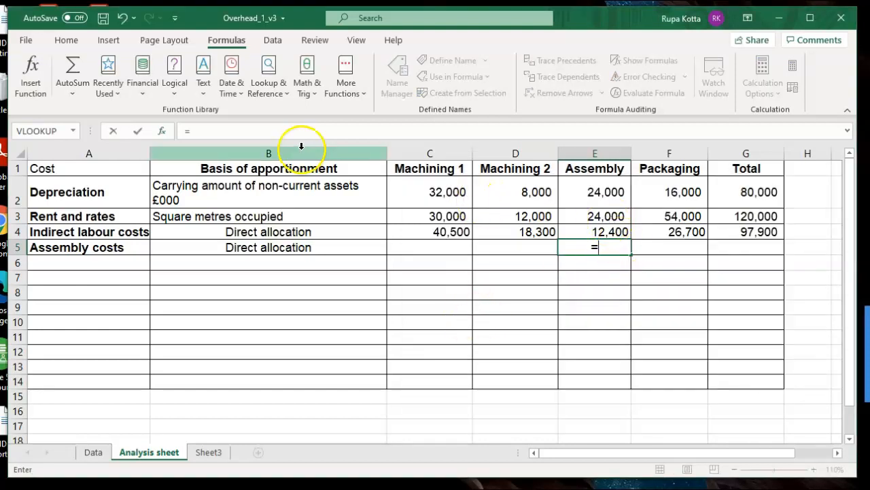
pyautogui.click(277, 93)
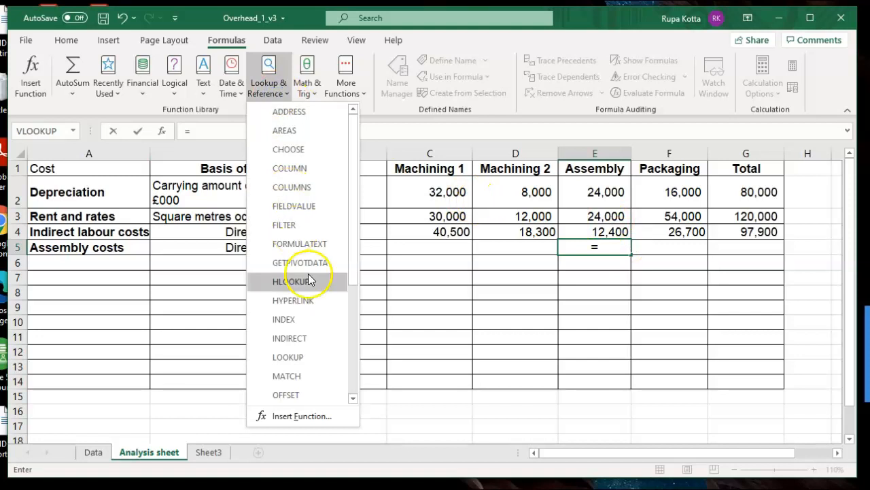
pyautogui.moveTo(355, 272); pyautogui.dragTo(353, 389)
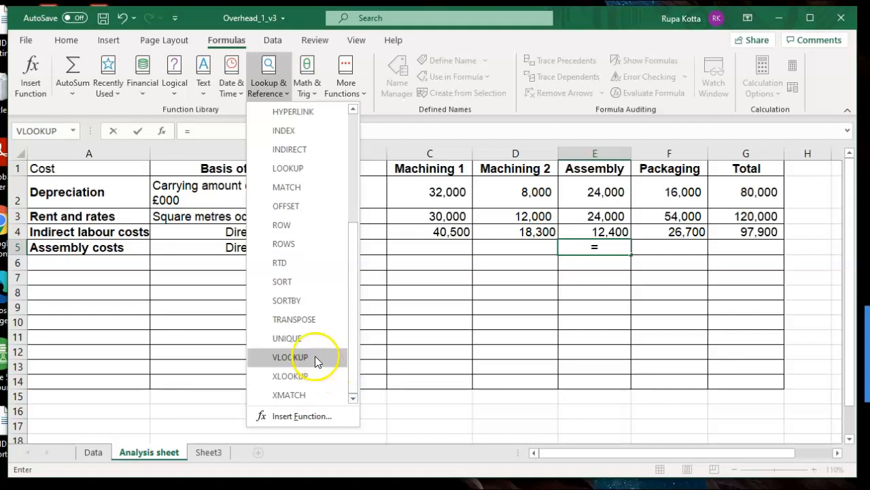
pyautogui.click(315, 357)
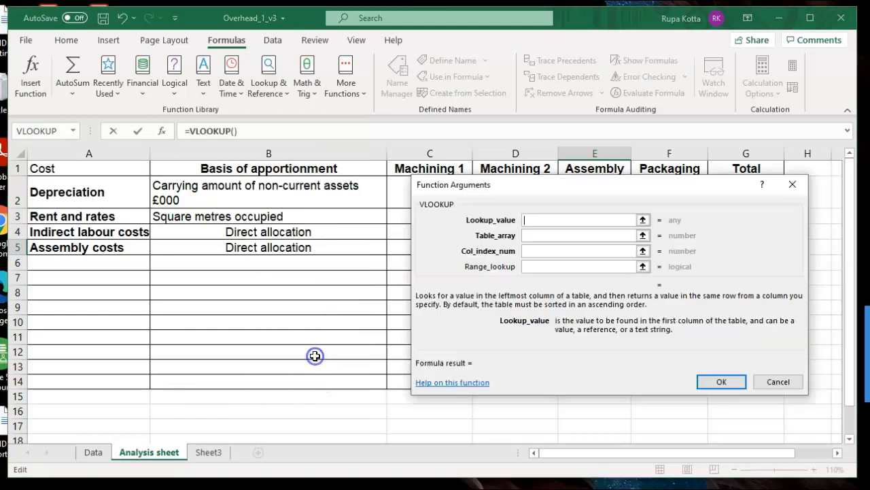
pyautogui.click(117, 250)
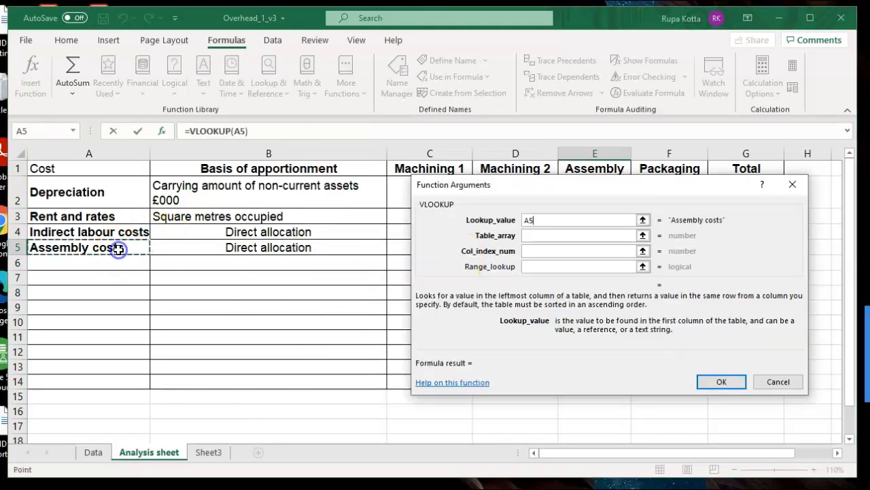
pyautogui.click(529, 235)
pyautogui.click(95, 452)
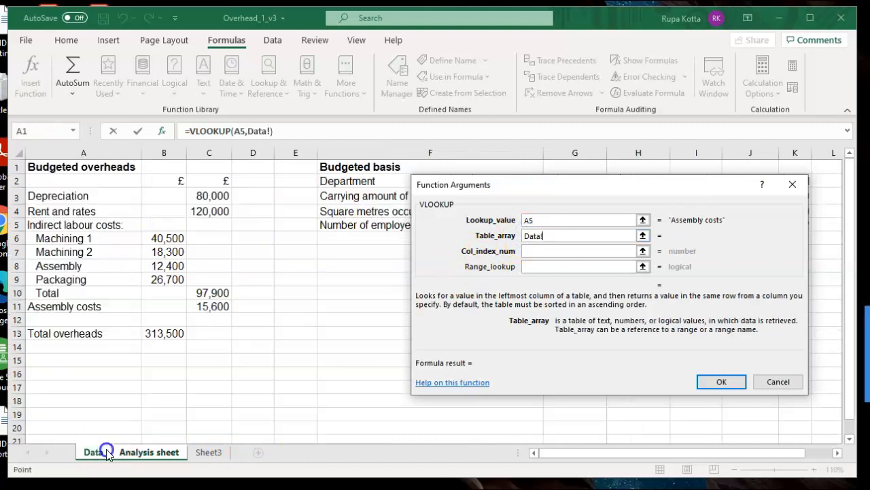
pyautogui.moveTo(64, 197); pyautogui.dragTo(202, 306)
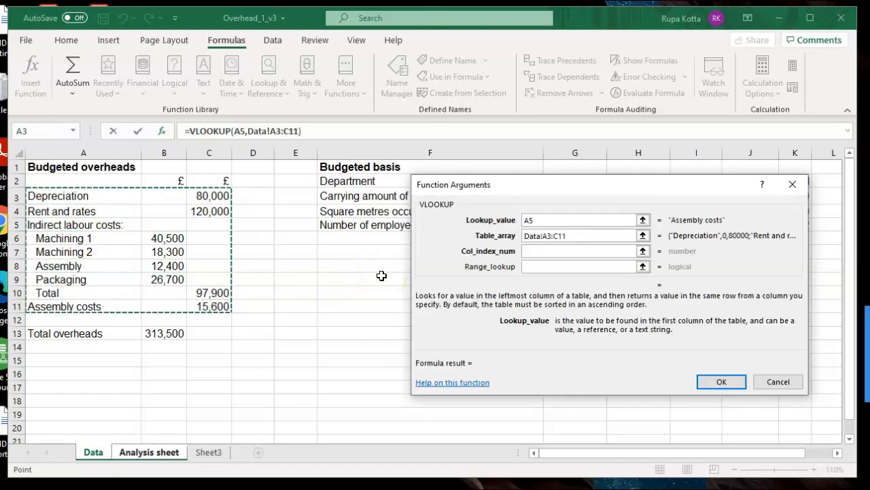
pyautogui.click(545, 235)
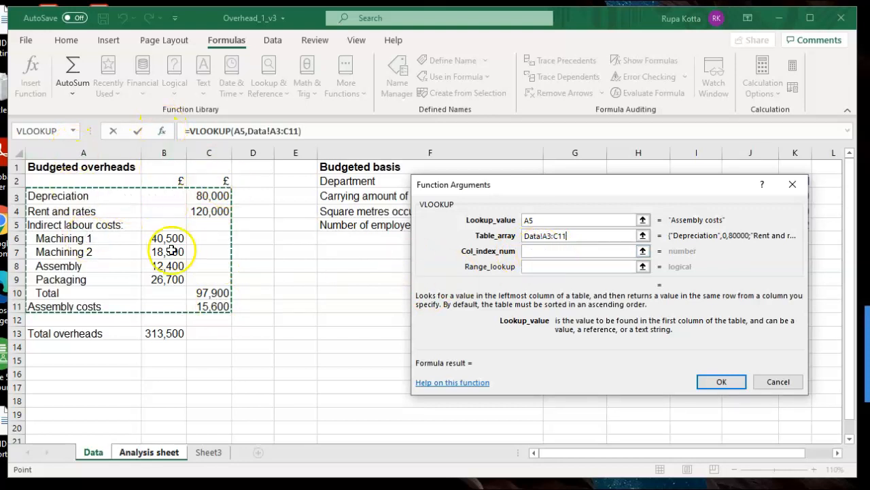
# - Complete the VLOOKUP in E5 with column index number 3 and range lookup False
pyautogui.click(530, 251)
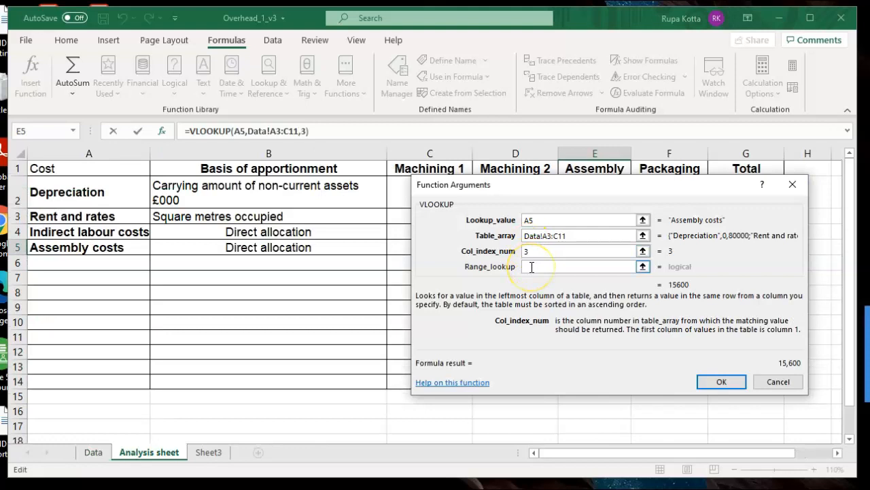
pyautogui.click(532, 267)
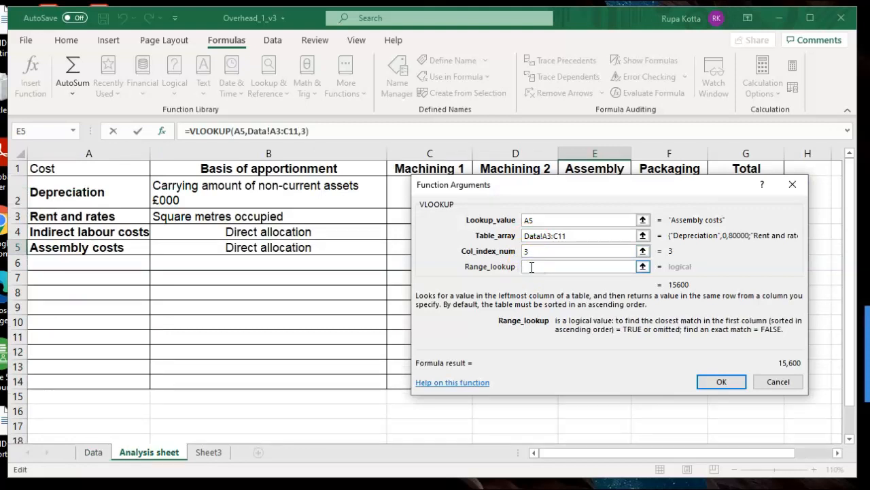
pyautogui.write('False')
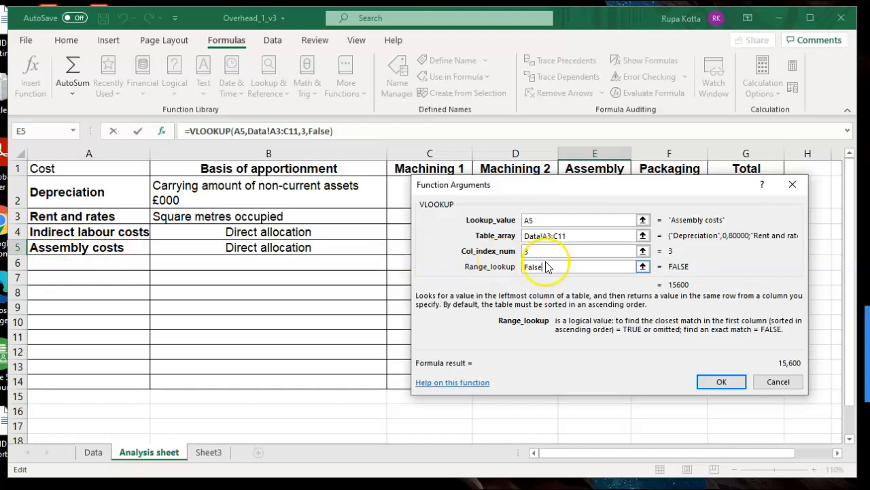
pyautogui.click(719, 382)
pyautogui.click(590, 324)
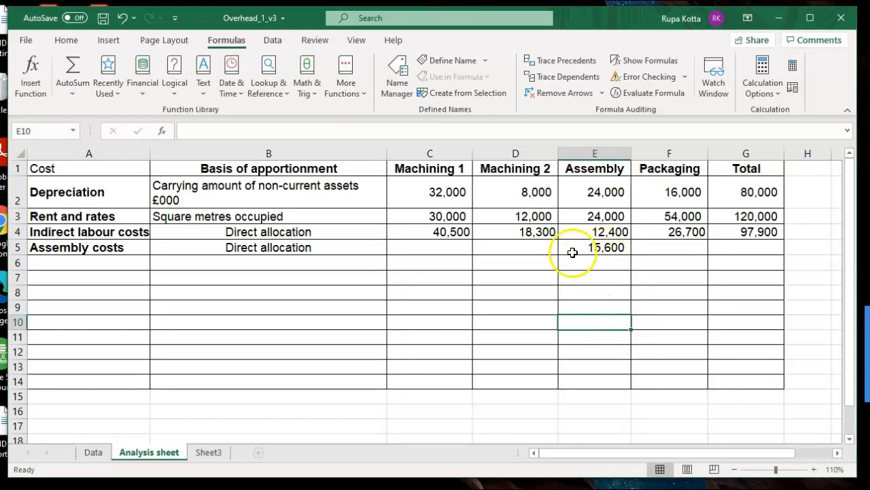
# - Total the assembly costs row into G5 with AutoSum, and enter 0 in C5, D5 and F5
pyautogui.moveTo(456, 249)
pyautogui.mouseDown()
pyautogui.moveTo(657, 237)
pyautogui.moveTo(729, 249)
pyautogui.mouseUp()
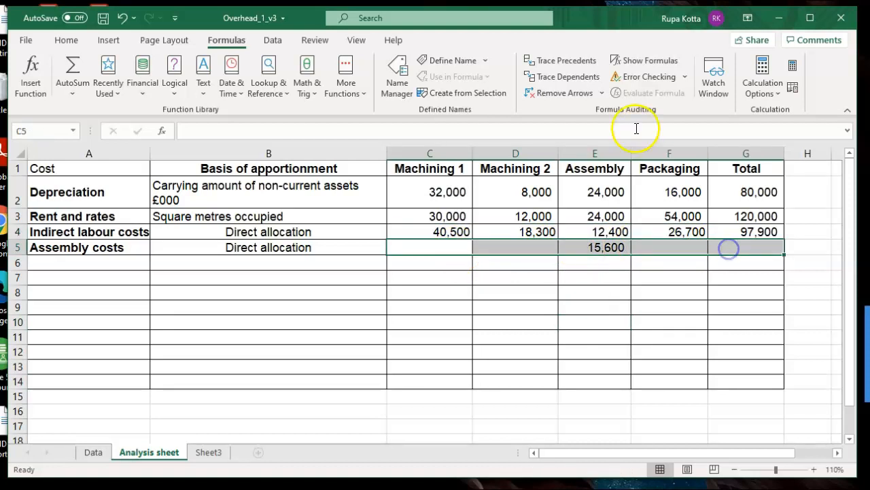
pyautogui.click(73, 65)
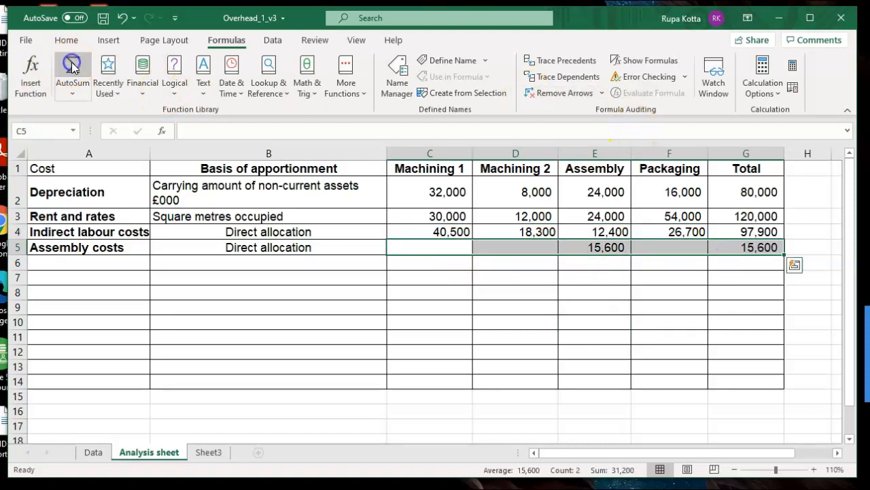
pyautogui.click(420, 246)
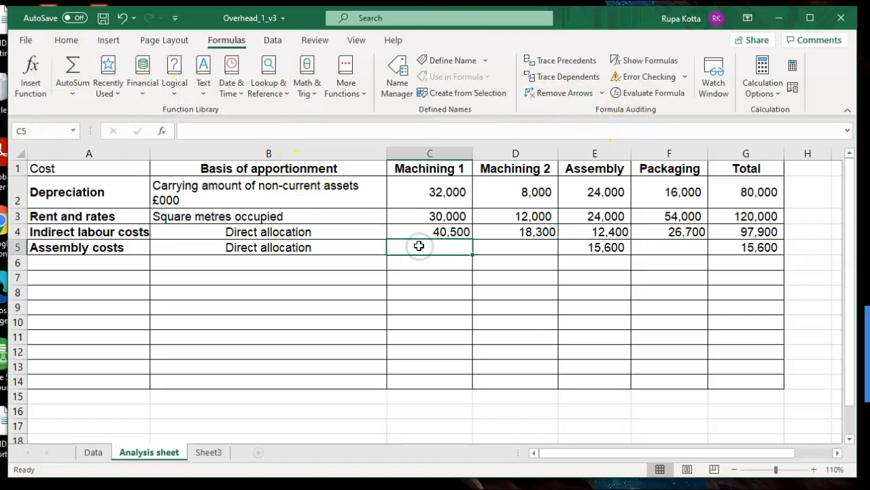
pyautogui.write('0')
pyautogui.click(499, 250)
pyautogui.write('0')
pyautogui.click(658, 249)
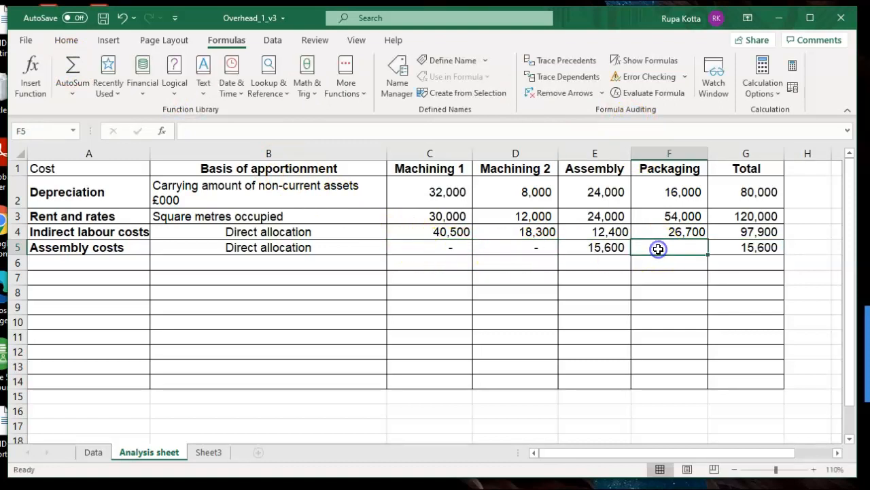
pyautogui.write('0')
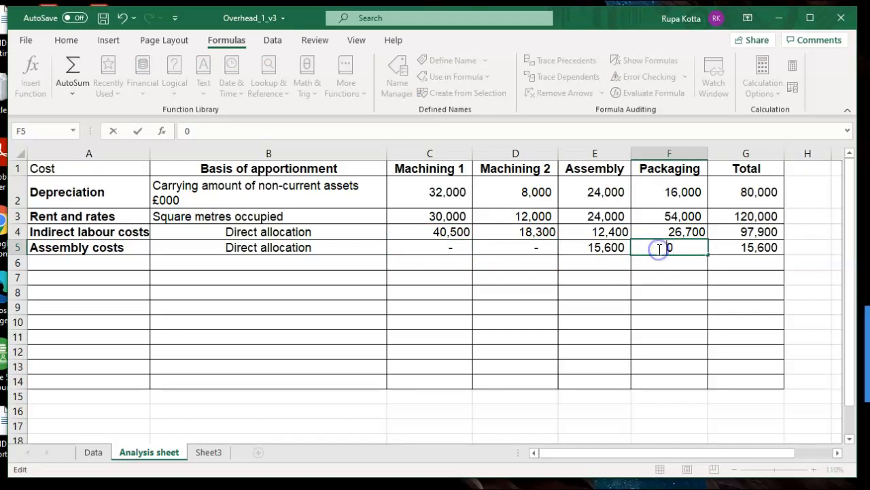
pyautogui.click(605, 293)
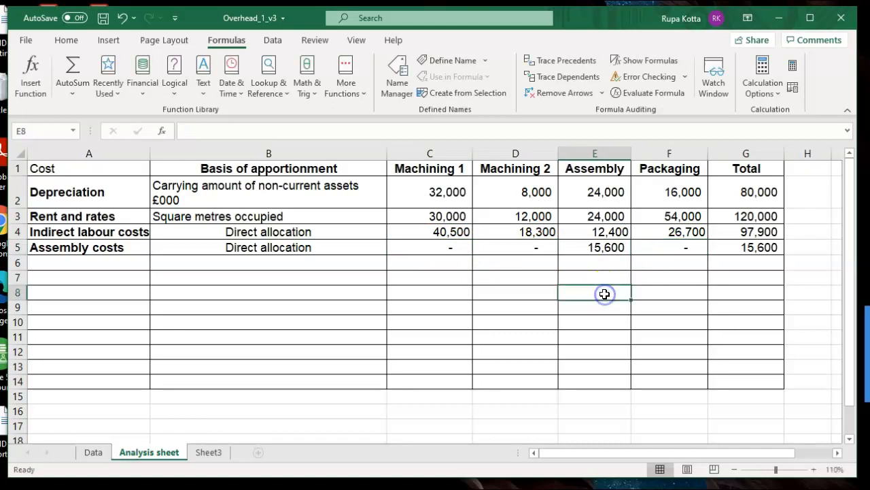
# - Format C5 in the Number category with 0 decimal places and the 1000 separator
pyautogui.click(431, 247)
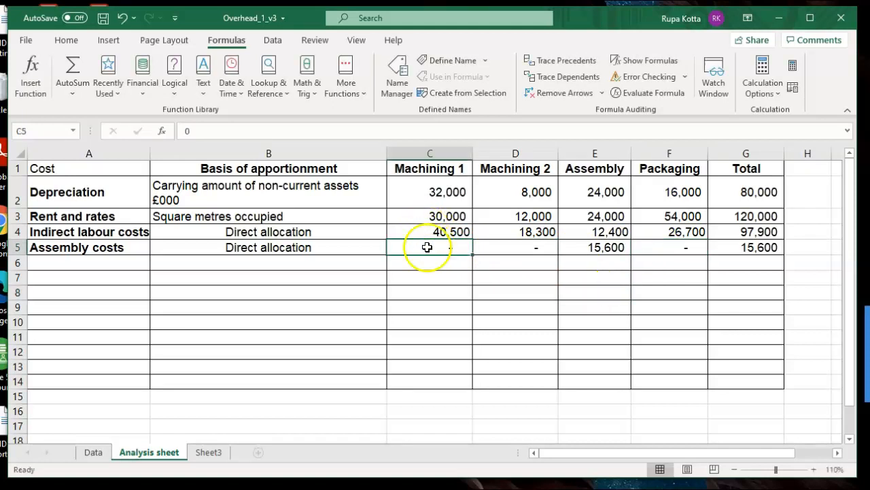
pyautogui.click(73, 40)
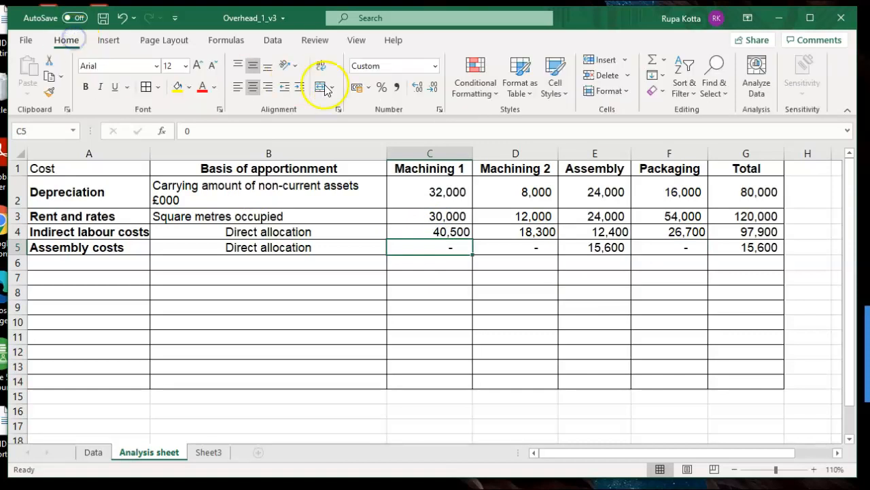
pyautogui.click(436, 71)
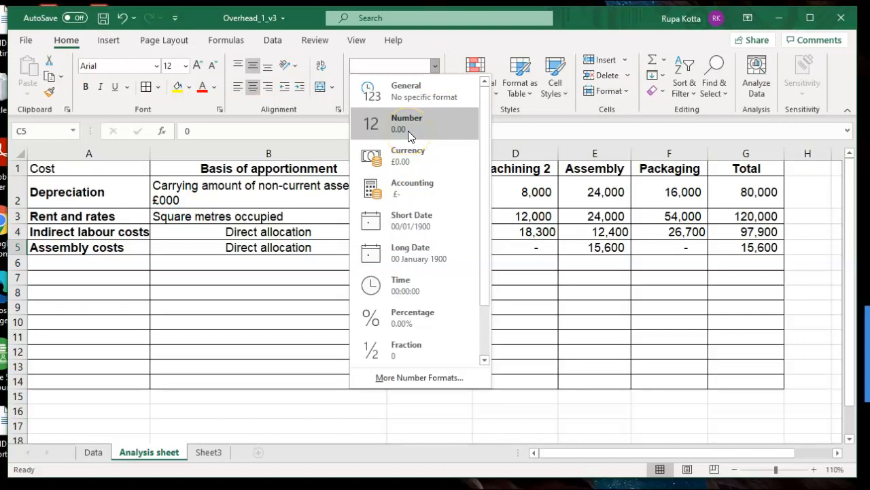
pyautogui.click(542, 294)
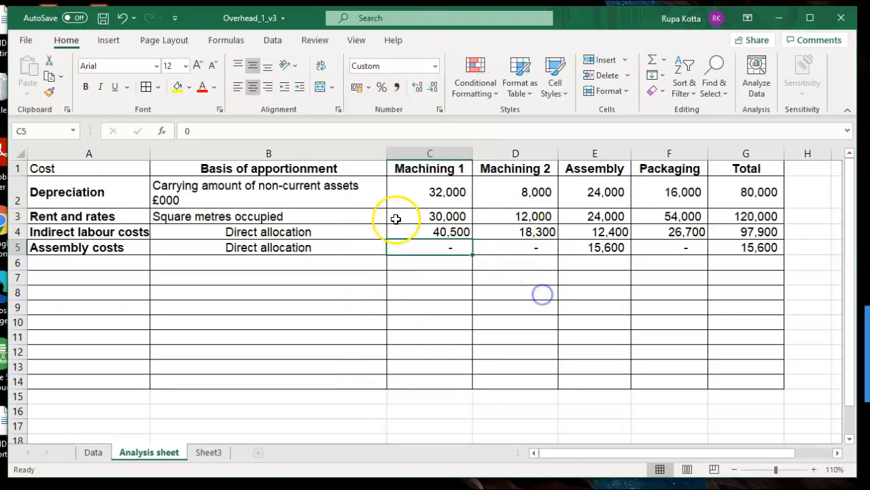
pyautogui.rightClick(412, 246)
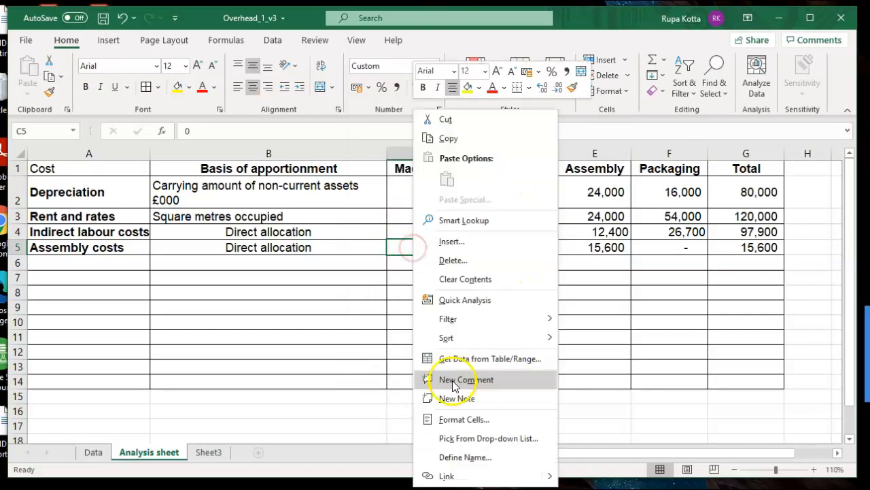
pyautogui.click(455, 416)
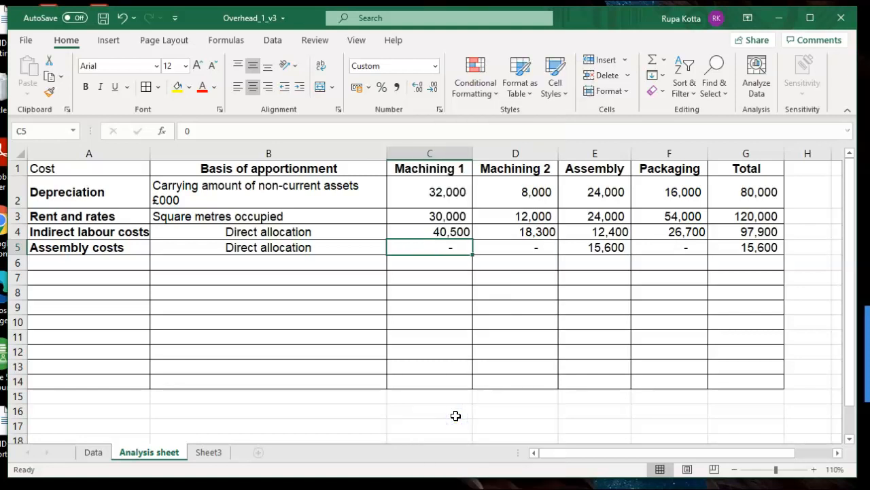
pyautogui.click(330, 230)
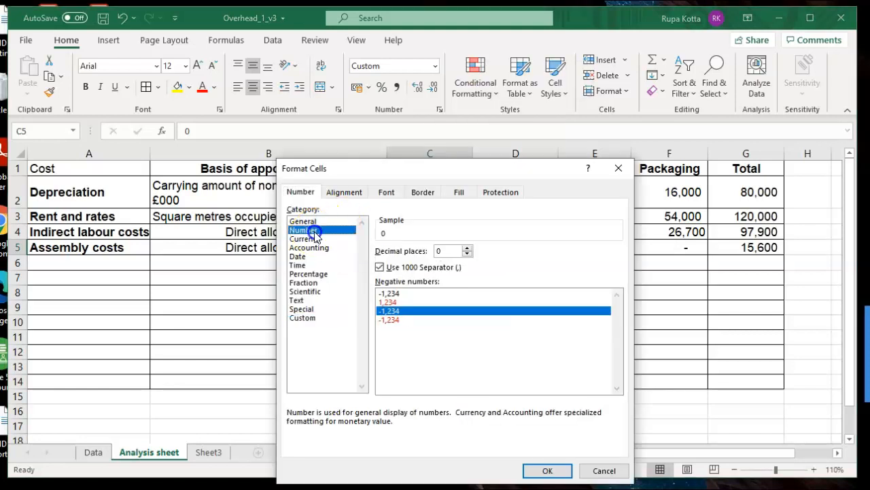
pyautogui.click(544, 469)
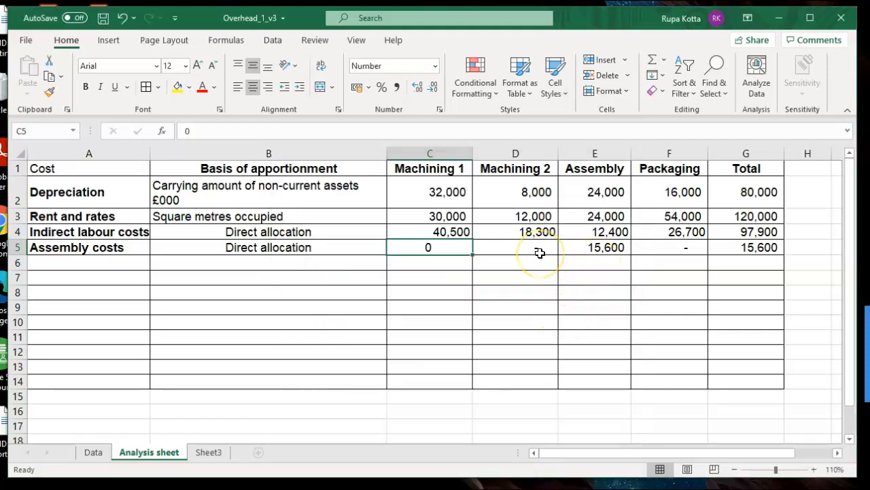
# - Format D5 and F5 together in the Number category with 0 decimal places and the 1000 separator
pyautogui.click(539, 252)
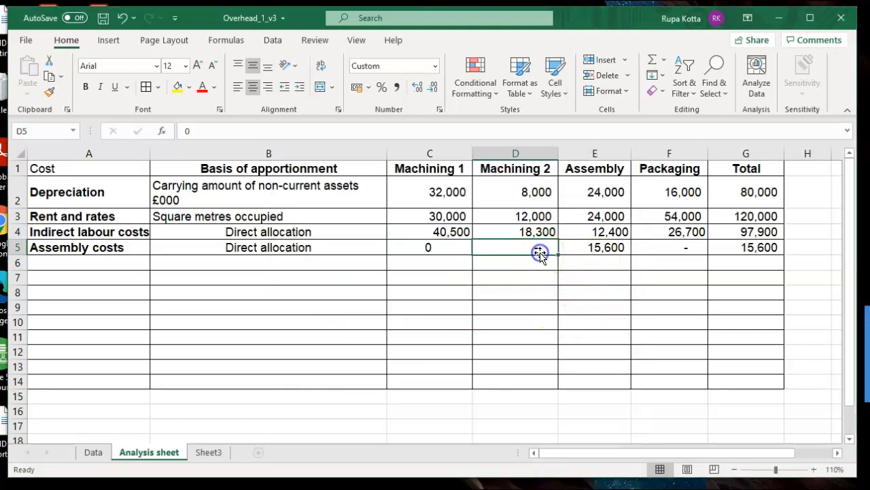
pyautogui.keyDown('ctrl'); pyautogui.click(669, 250); pyautogui.keyUp('ctrl')
pyautogui.rightClick(669, 250)
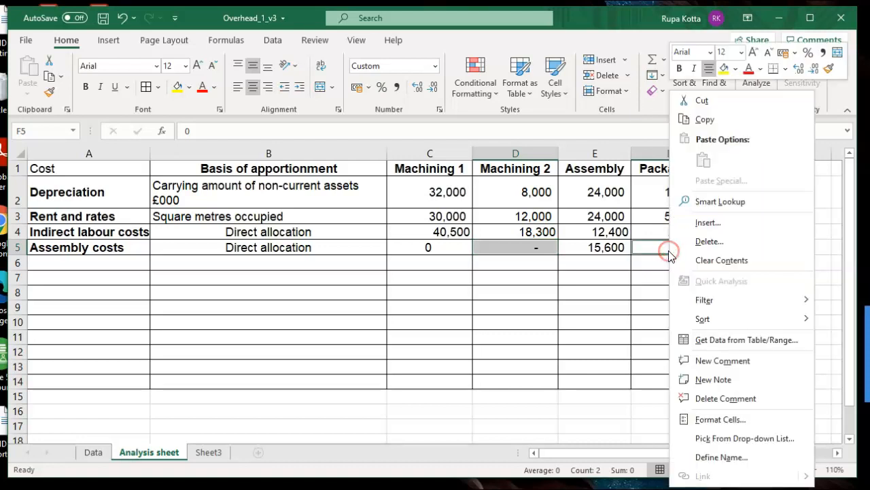
pyautogui.click(725, 417)
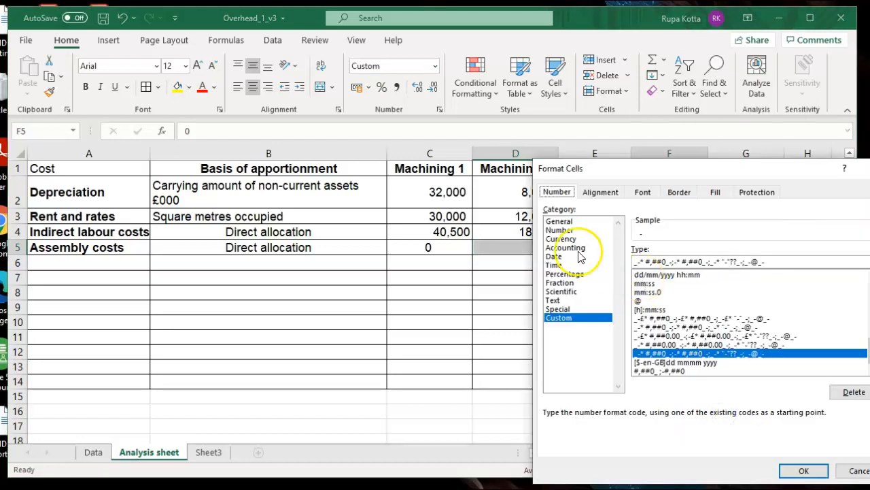
pyautogui.click(559, 230)
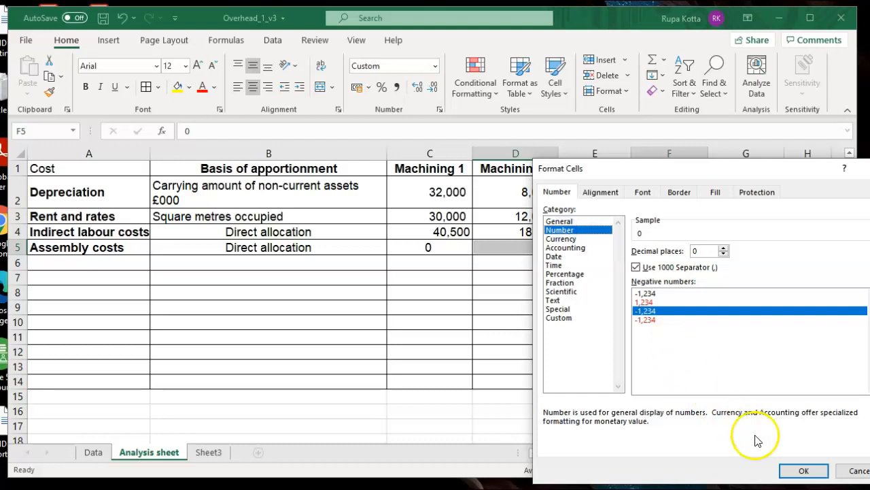
pyautogui.click(796, 470)
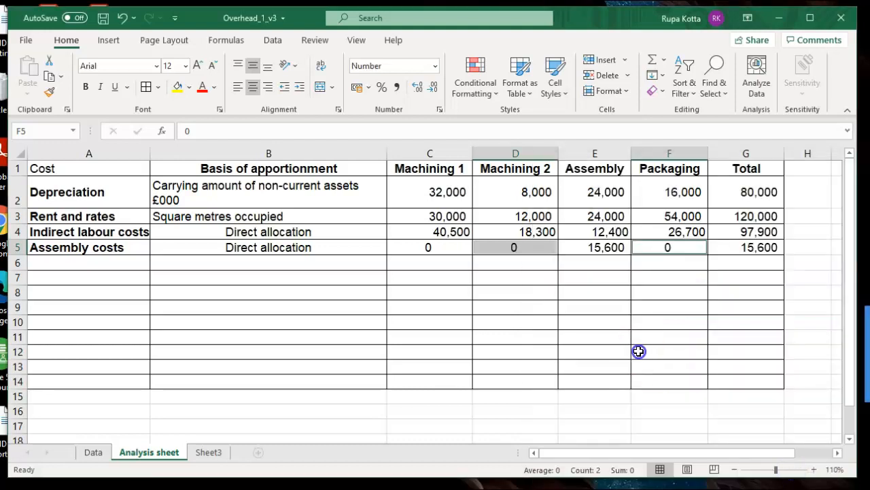
pyautogui.click(639, 352)
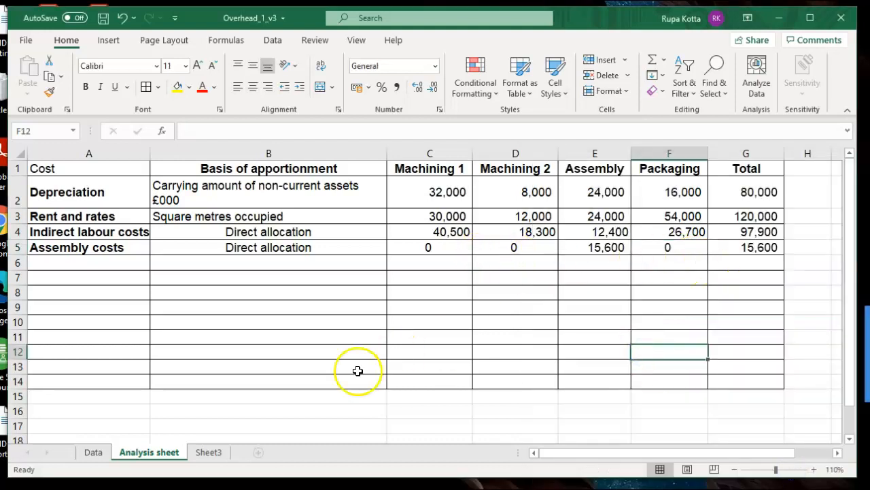
# - Review the remaining task instructions on Sheet3 and return to the Analysis sheet
pyautogui.click(210, 453)
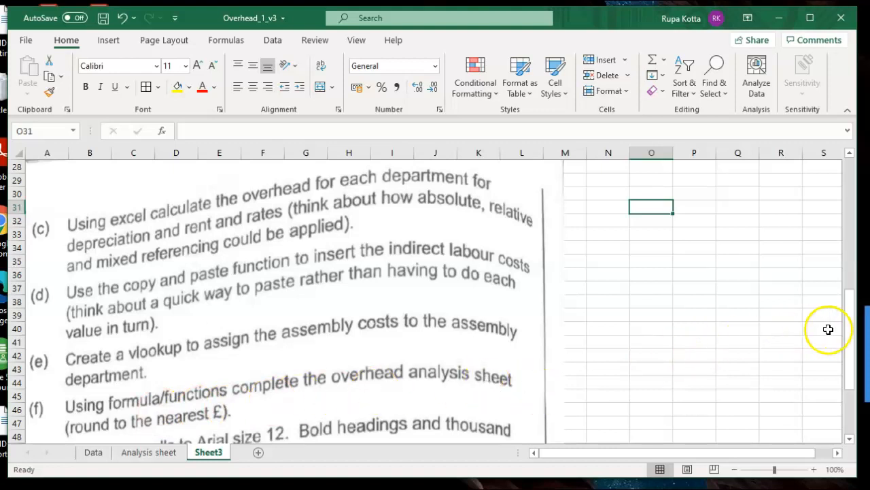
pyautogui.moveTo(853, 332); pyautogui.dragTo(858, 352)
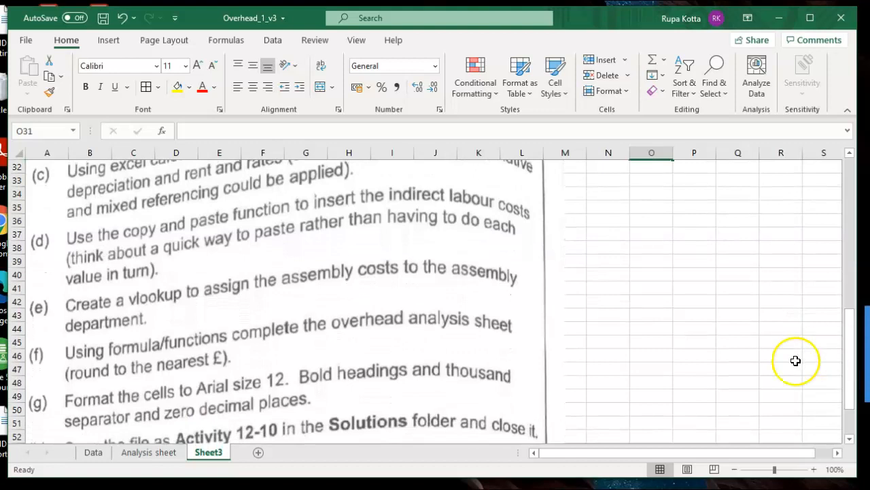
pyautogui.click(147, 452)
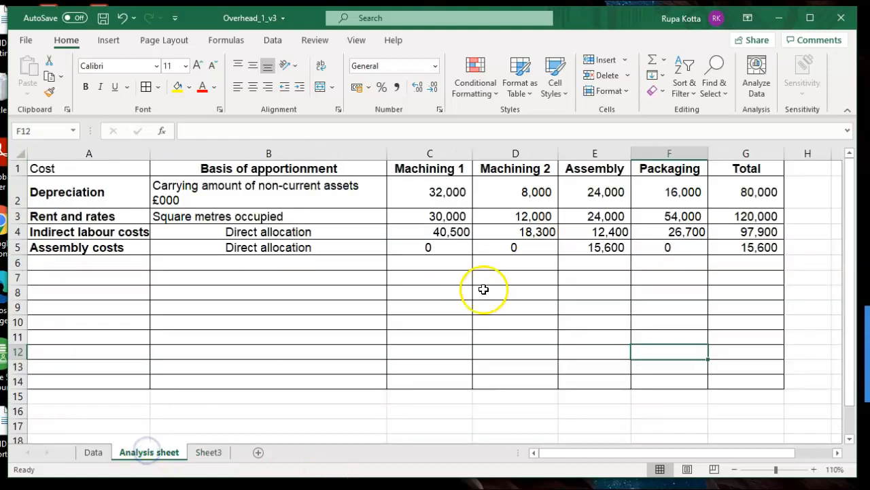
# - Format C2:G12 in the Number category with 0 decimal places
pyautogui.moveTo(416, 190); pyautogui.dragTo(739, 351)
pyautogui.rightClick(624, 285)
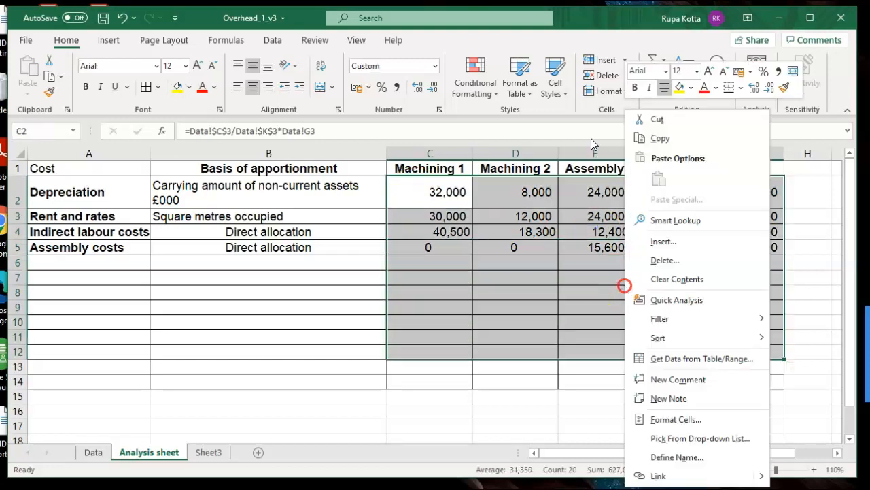
pyautogui.click(672, 419)
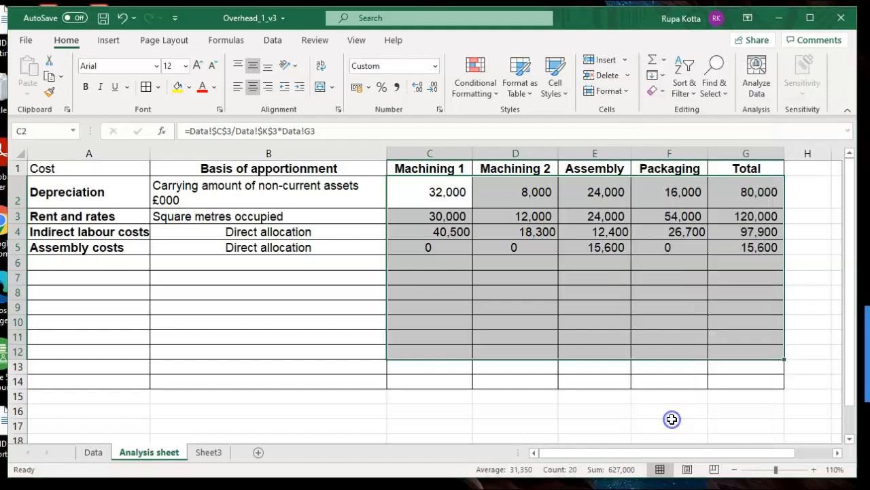
pyautogui.click(524, 230)
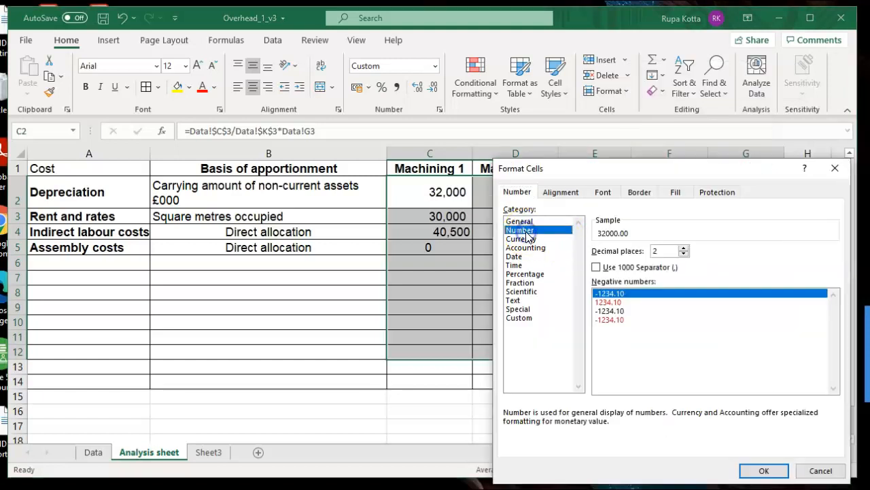
pyautogui.click(684, 253)
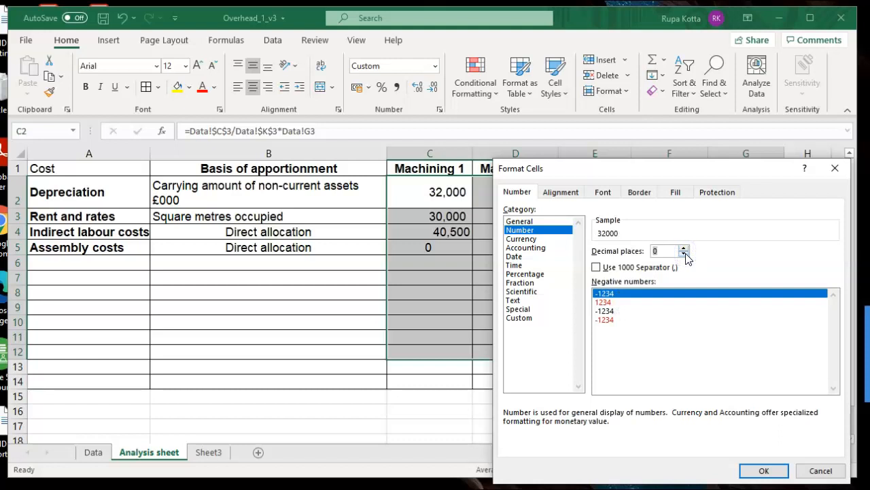
pyautogui.click(764, 471)
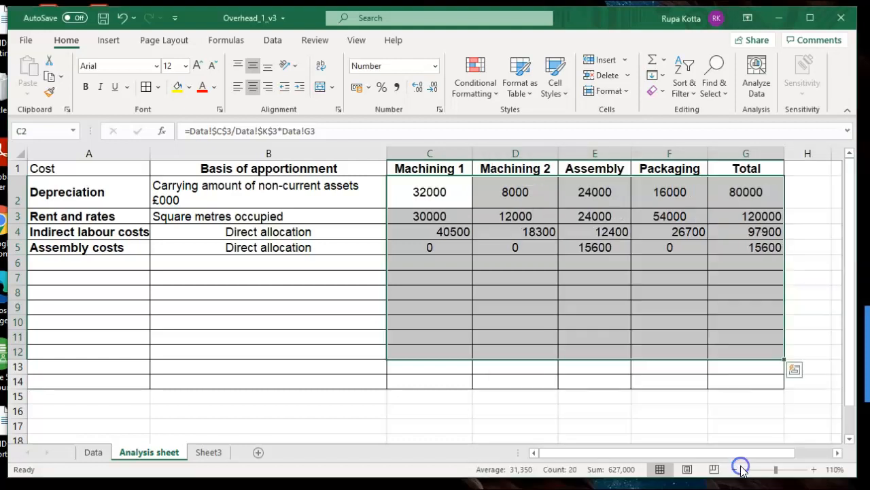
pyautogui.click(568, 336)
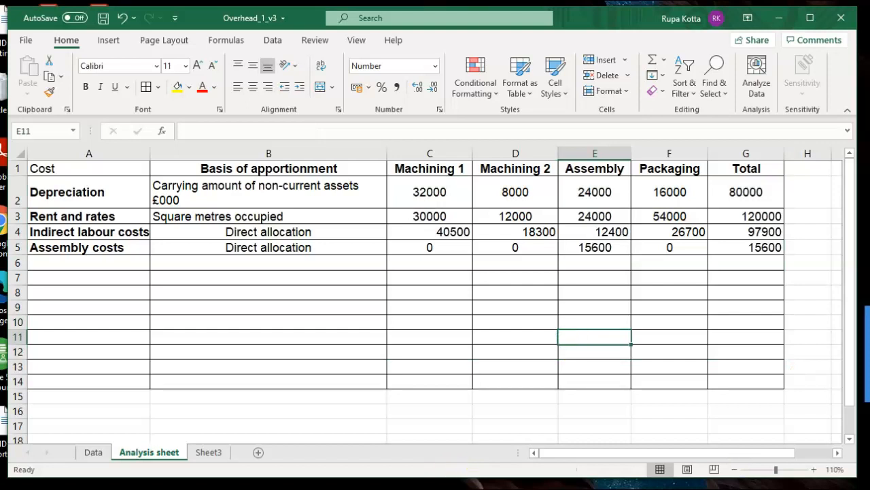
# - Turn on the 1000 separator in the number format of C2:G12, keeping 0 decimal places
pyautogui.moveTo(410, 190); pyautogui.dragTo(722, 350)
pyautogui.rightClick(656, 325)
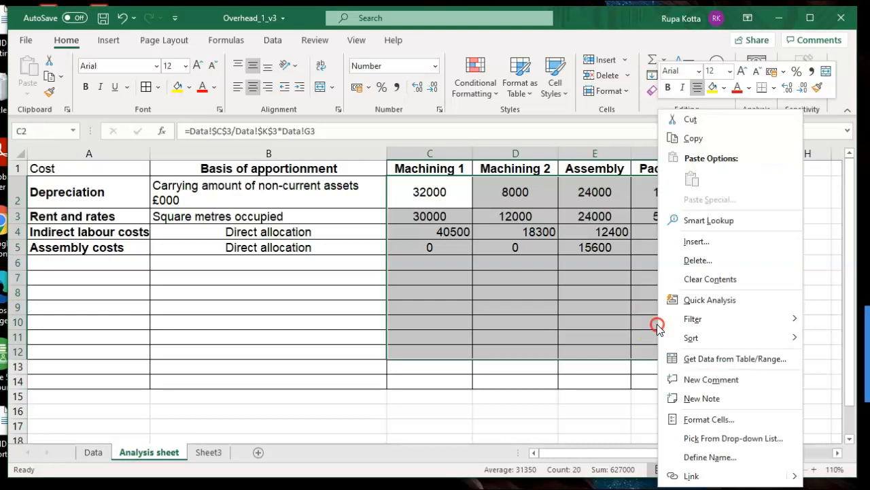
pyautogui.click(709, 419)
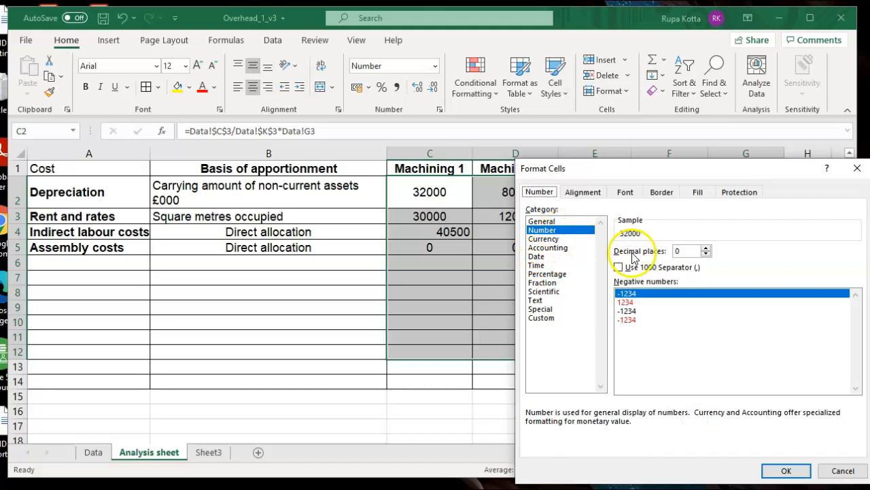
pyautogui.click(618, 267)
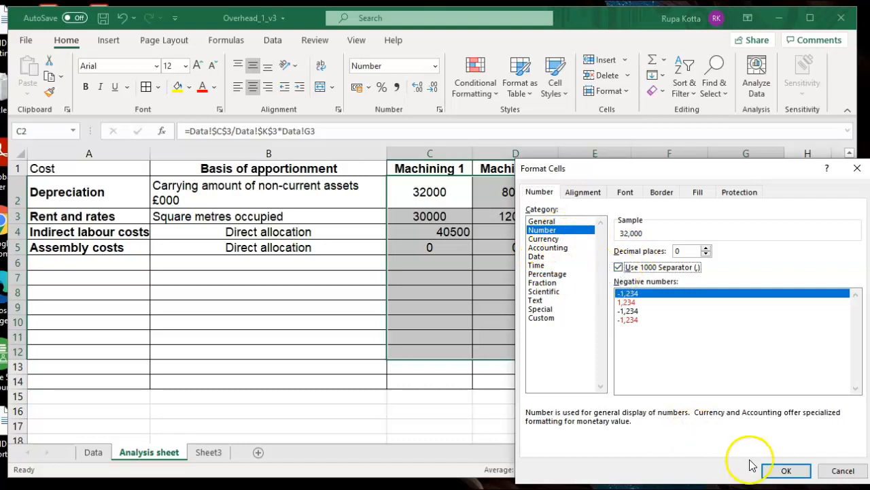
pyautogui.click(781, 474)
pyautogui.click(520, 298)
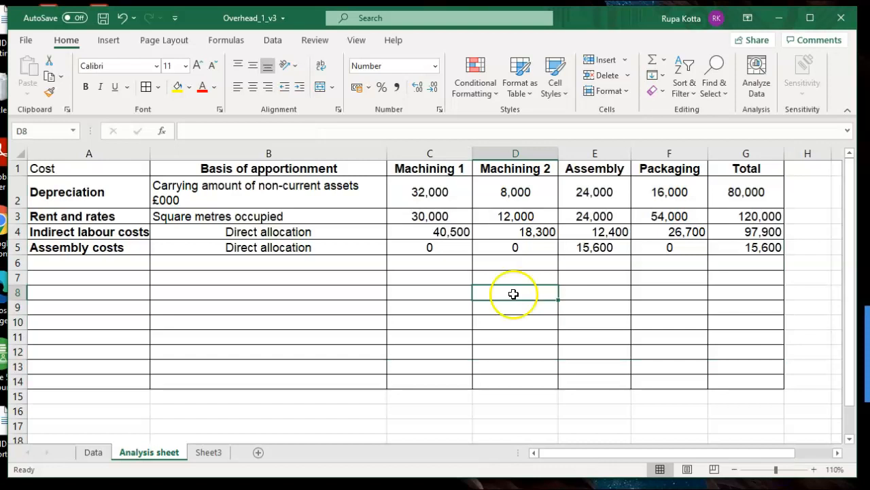
# - Right-align the figures and empty cells in C2:G12
pyautogui.moveTo(426, 232); pyautogui.dragTo(419, 213)
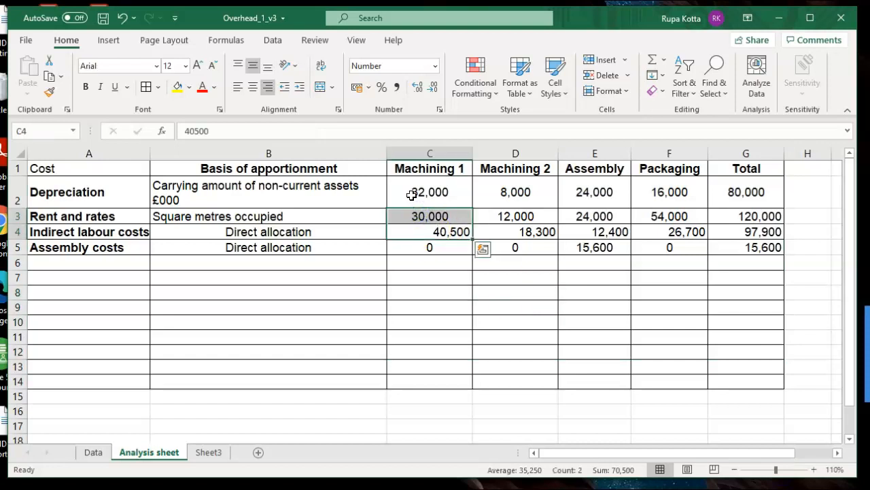
pyautogui.click(444, 262)
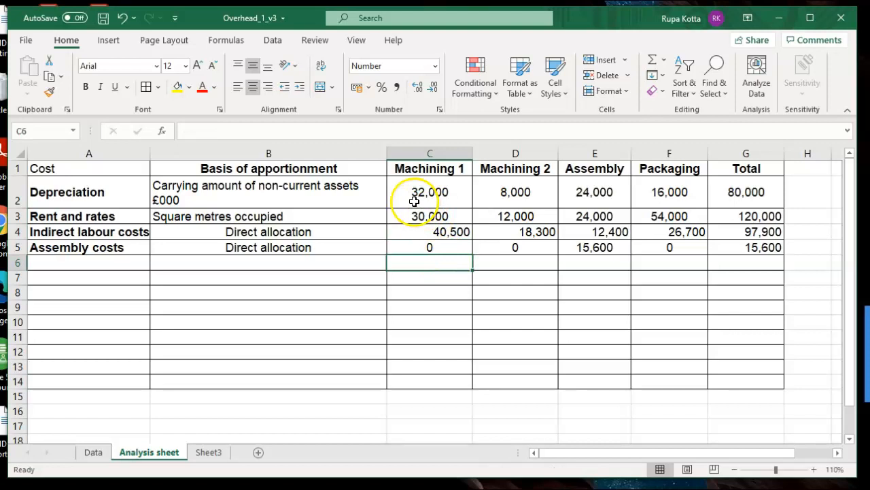
pyautogui.moveTo(414, 195); pyautogui.dragTo(755, 358)
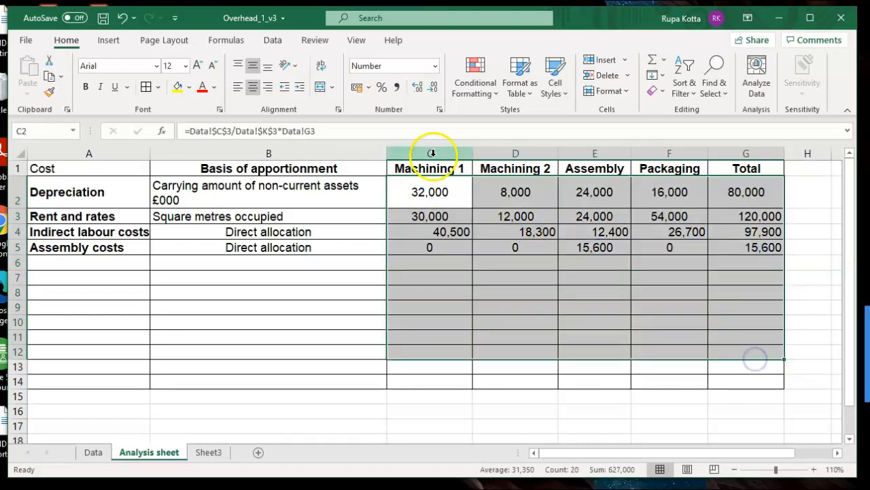
pyautogui.click(237, 90)
pyautogui.click(266, 94)
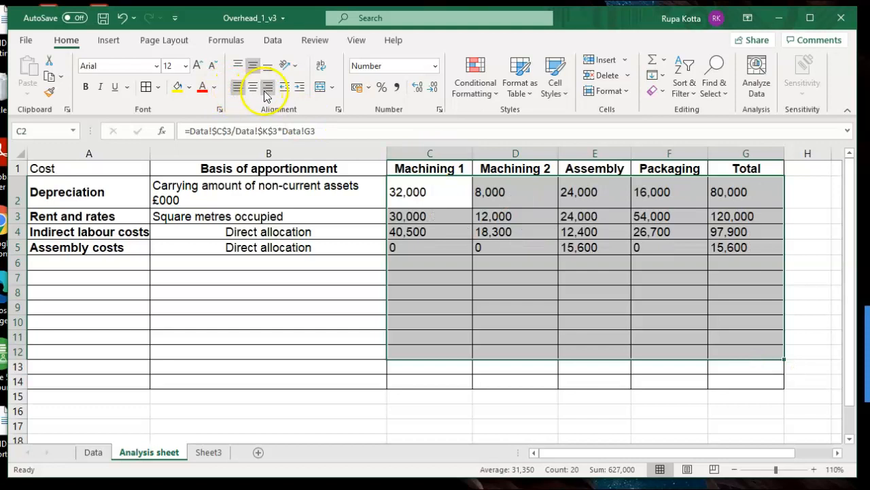
pyautogui.click(525, 343)
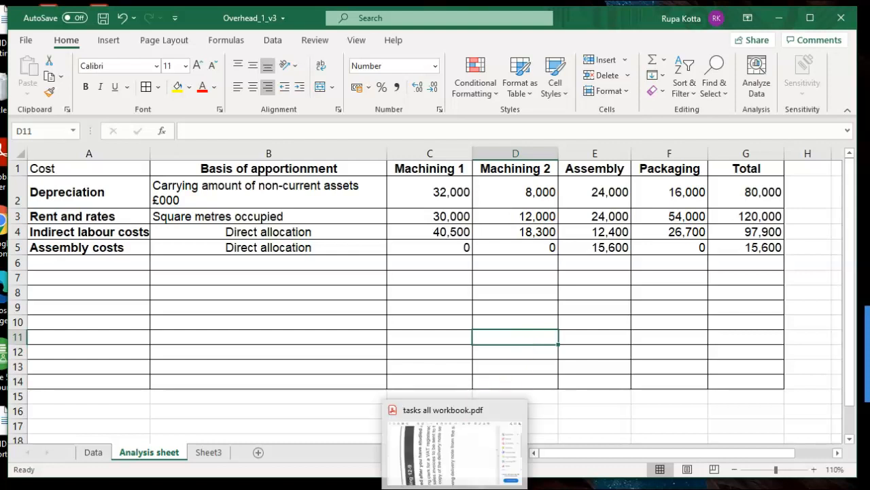
# - Check the formatting instruction on Sheet3, and make the headings in A1:G1 of the Analysis sheet bold
pyautogui.click(206, 453)
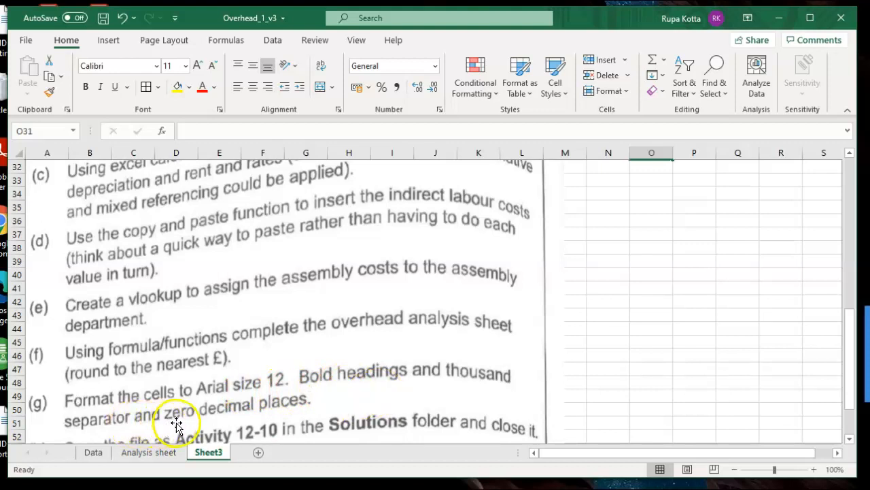
pyautogui.click(151, 453)
pyautogui.moveTo(84, 168); pyautogui.dragTo(714, 168)
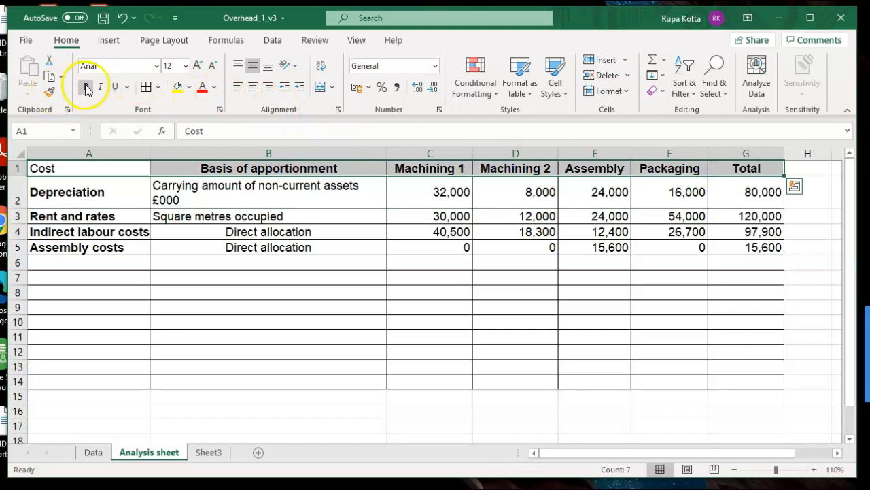
pyautogui.click(229, 278)
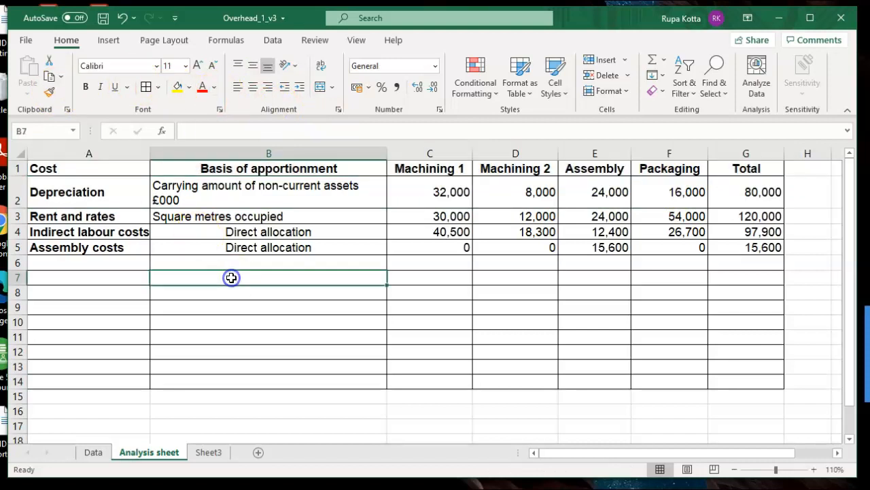
# - Reread the formatting instruction on Sheet3 and check the font and size of A1:G5 on the Analysis sheet against it
pyautogui.click(207, 453)
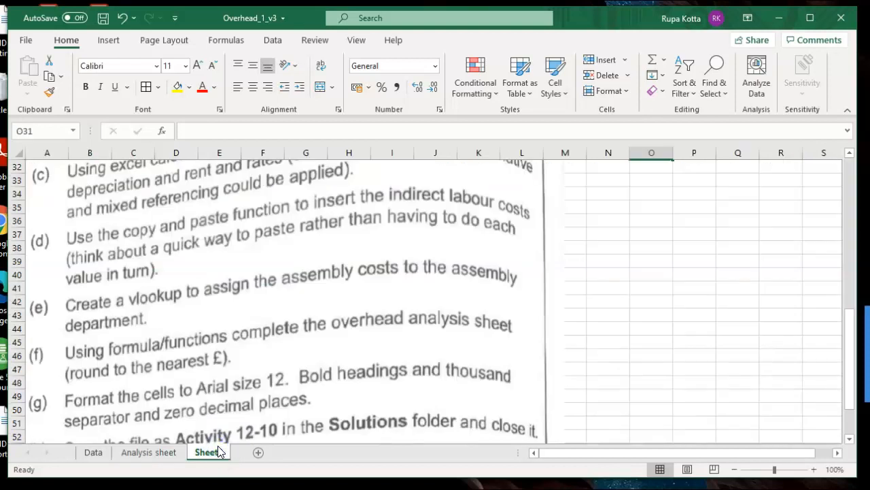
pyautogui.click(86, 461)
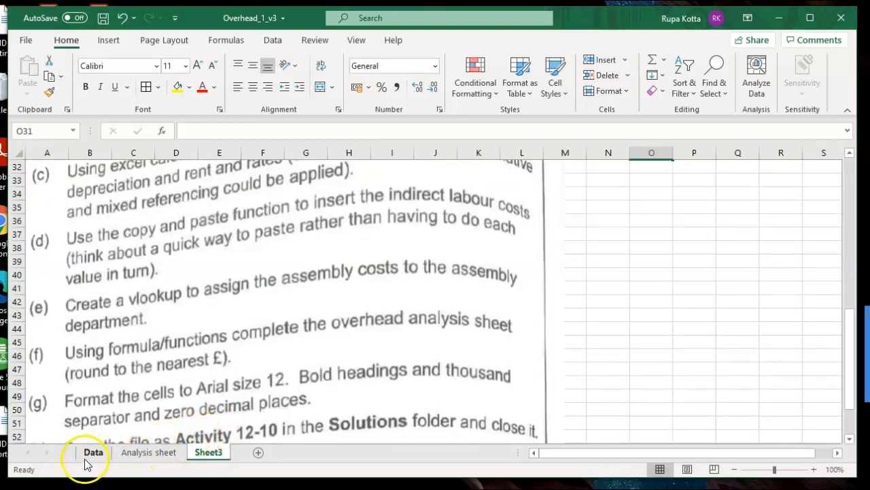
pyautogui.click(129, 453)
pyautogui.moveTo(85, 170); pyautogui.dragTo(740, 248)
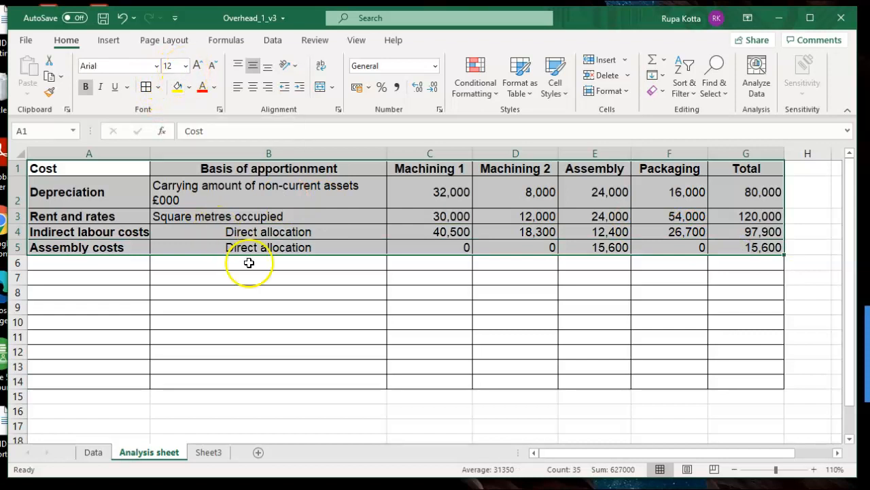
pyautogui.click(279, 292)
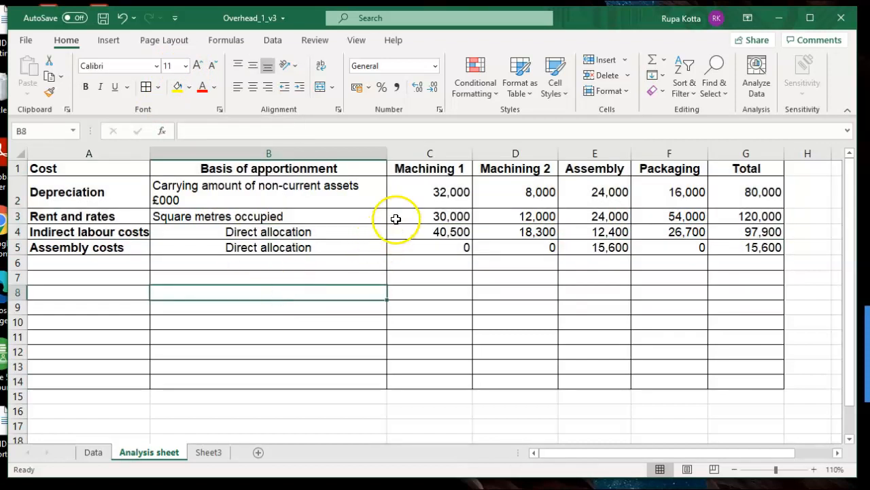
# - Total the Machining 1 column into C8 with AutoSum over C2:C7, and fill the formula across to G8
pyautogui.click(427, 199)
pyautogui.moveTo(427, 199); pyautogui.dragTo(426, 290)
pyautogui.click(651, 74)
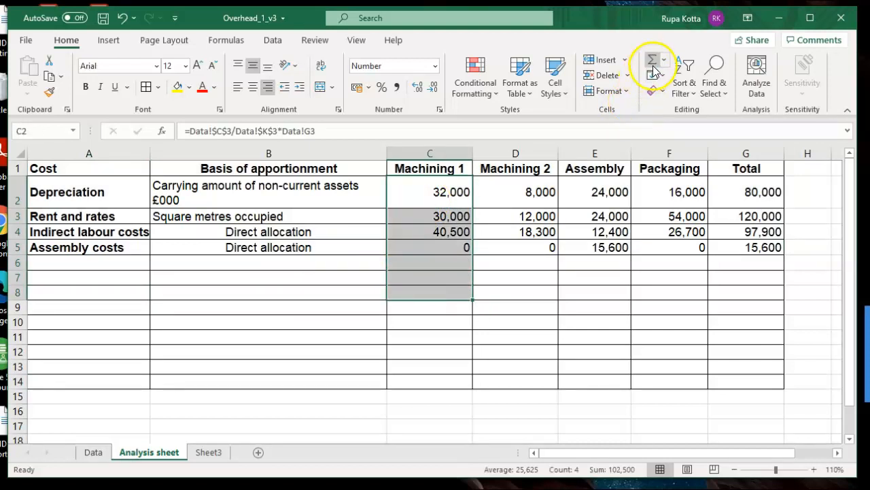
pyautogui.click(427, 293)
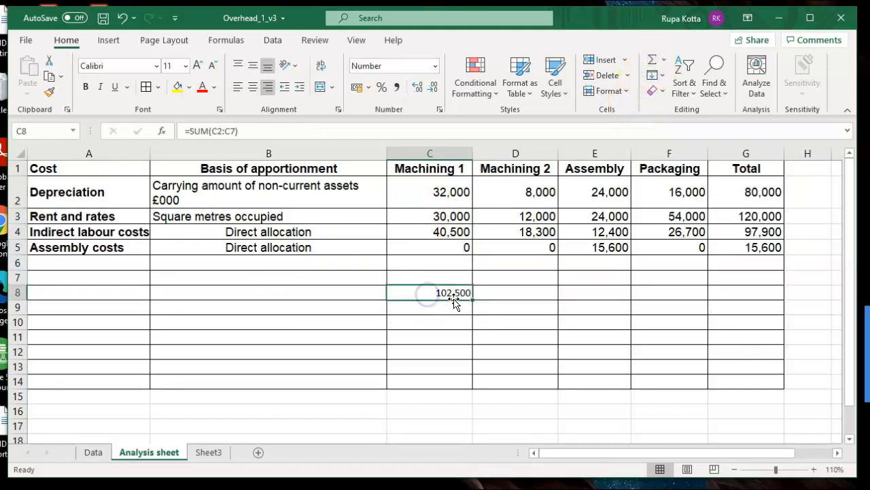
pyautogui.moveTo(473, 299); pyautogui.dragTo(748, 292)
pyautogui.click(679, 342)
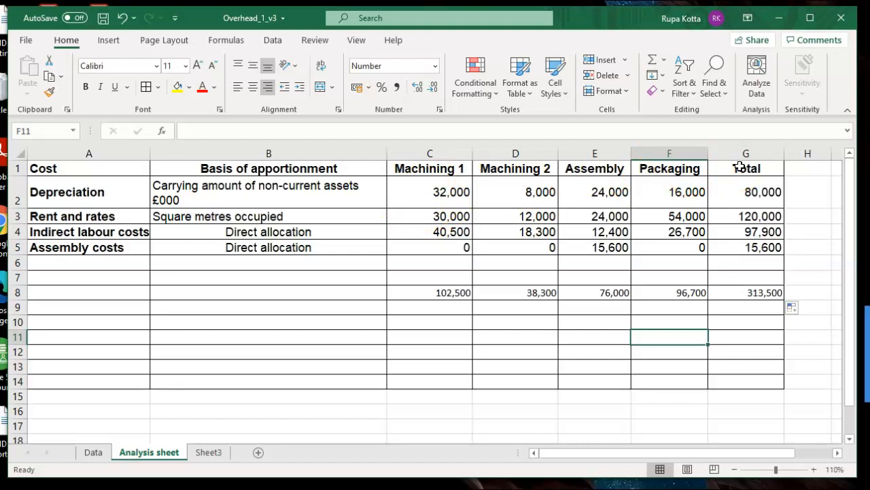
# - Read the final task instruction about saving the file on Sheet3
pyautogui.click(206, 451)
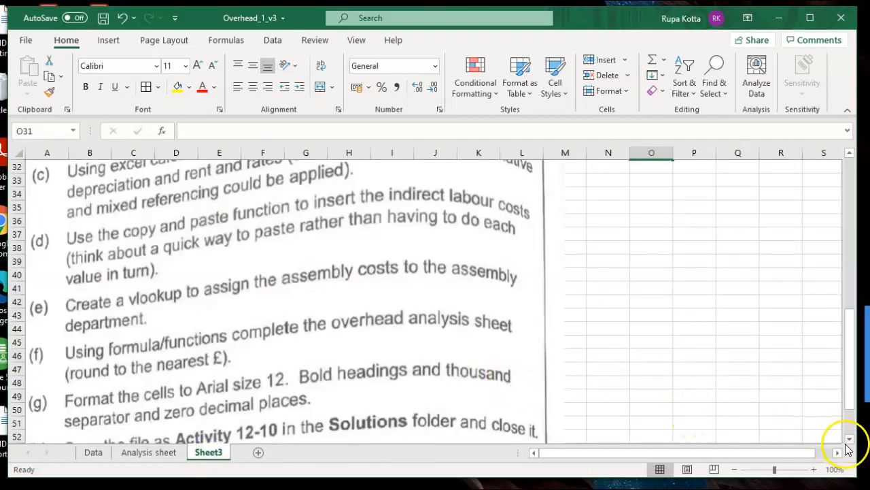
pyautogui.scroll(-2, 850, 445)
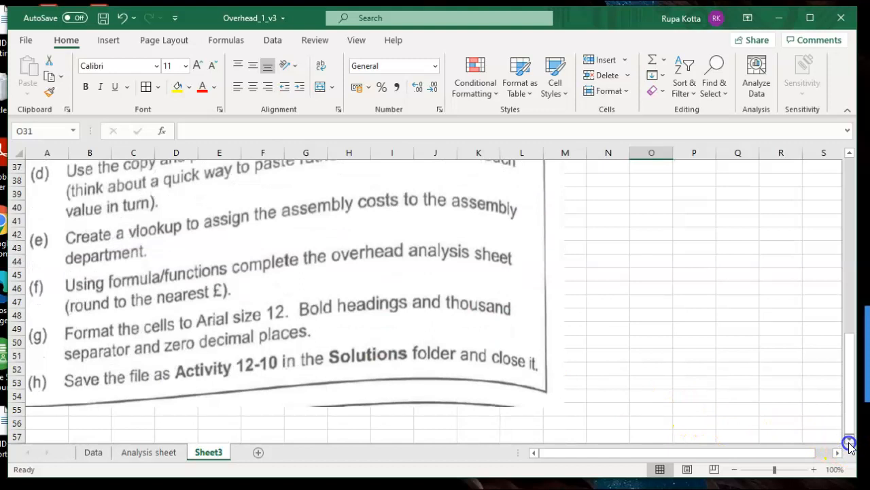